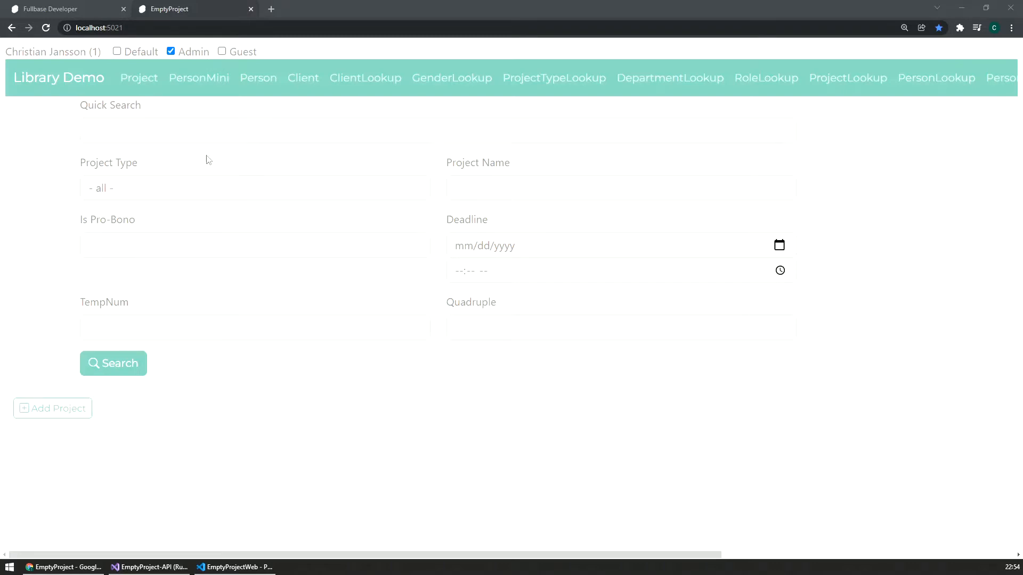
Step: Switch to Fullbase Developer and open the field ordering for the Project entity in the Project controller's details
click(63, 9)
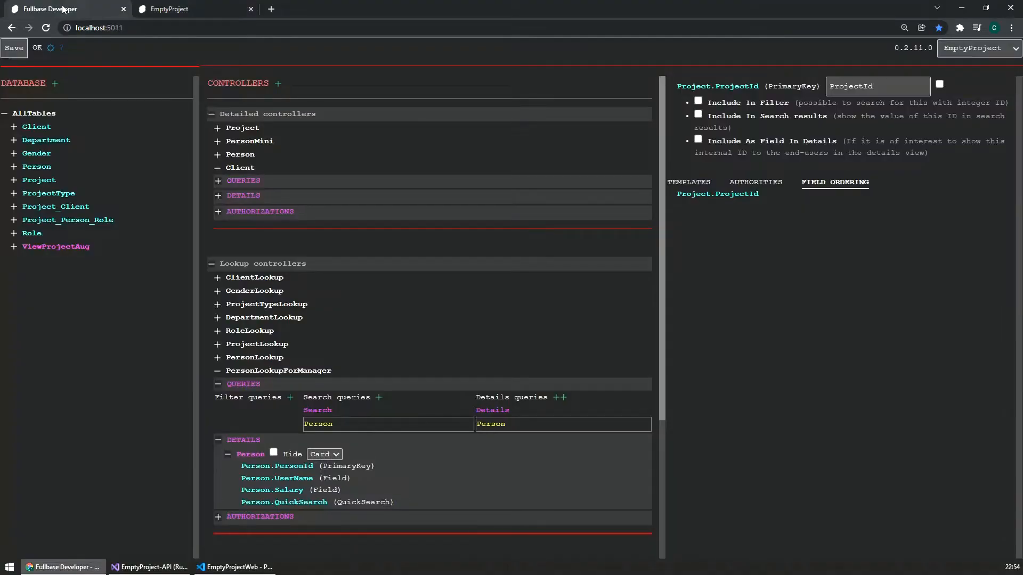
click(217, 129)
scroll(295, 280, down, 3)
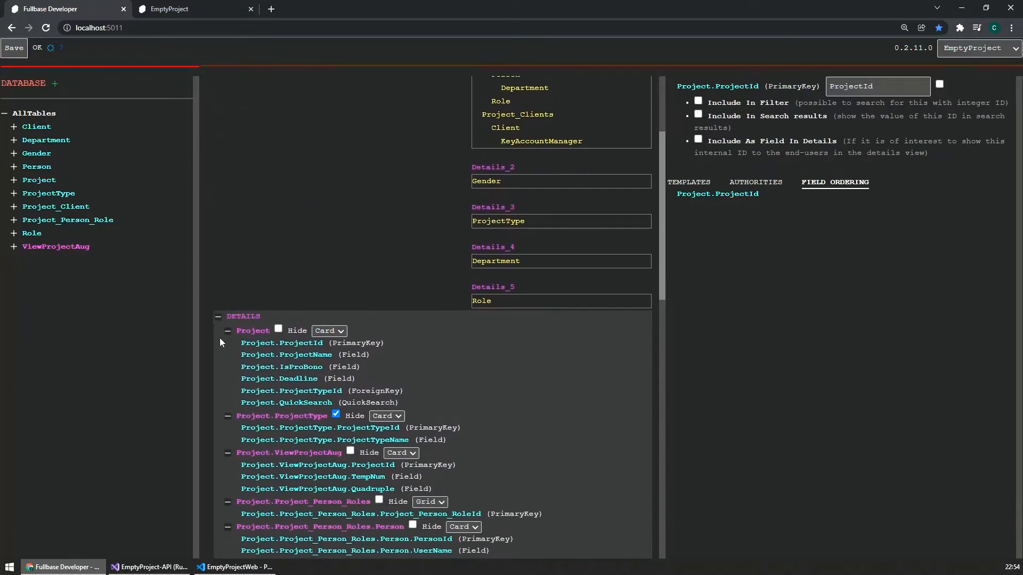
click(250, 333)
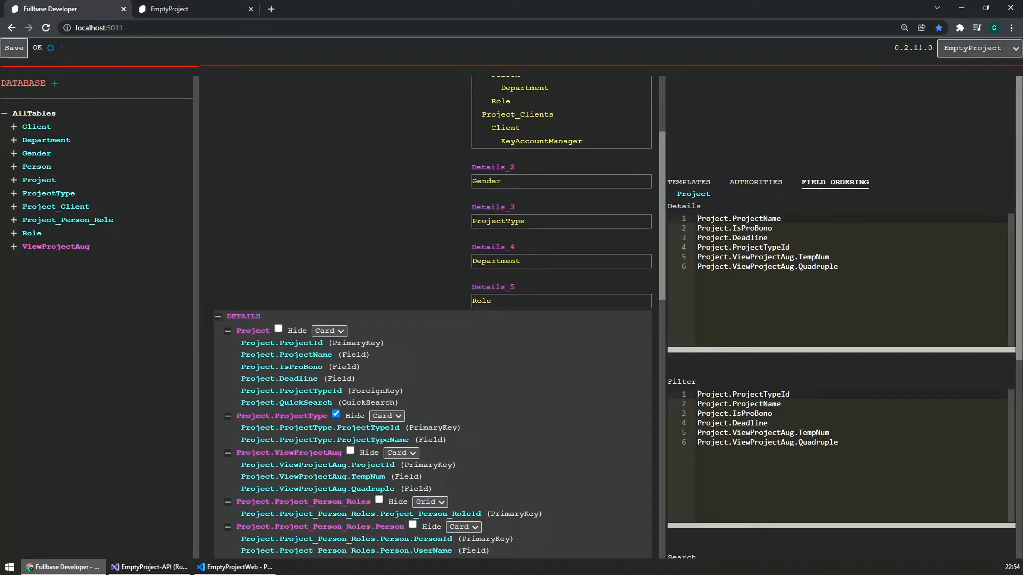
scroll(677, 291, down, 2)
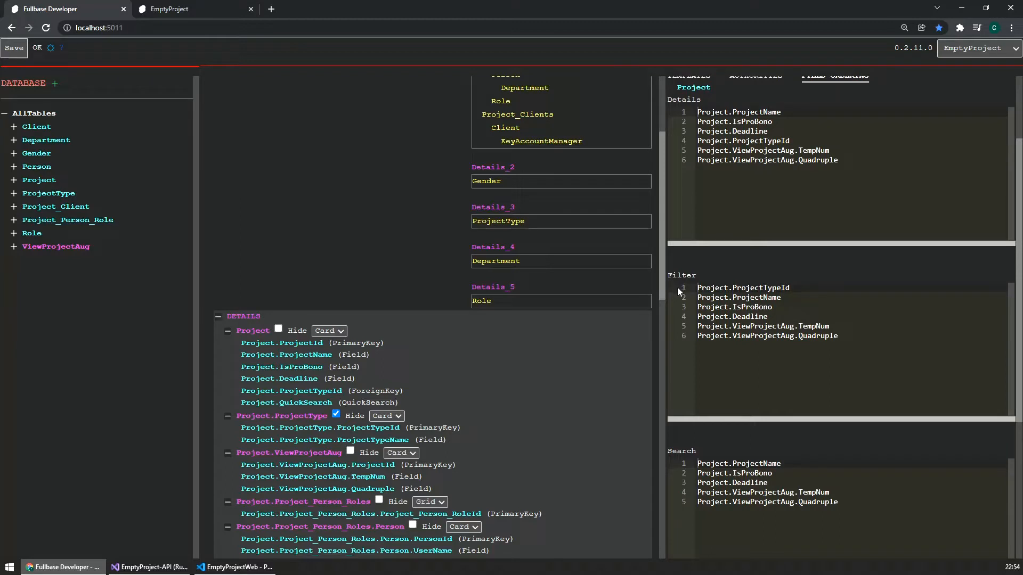
Step: Move Project.Deadline to the first line of the Project filter ordering
click(819, 316)
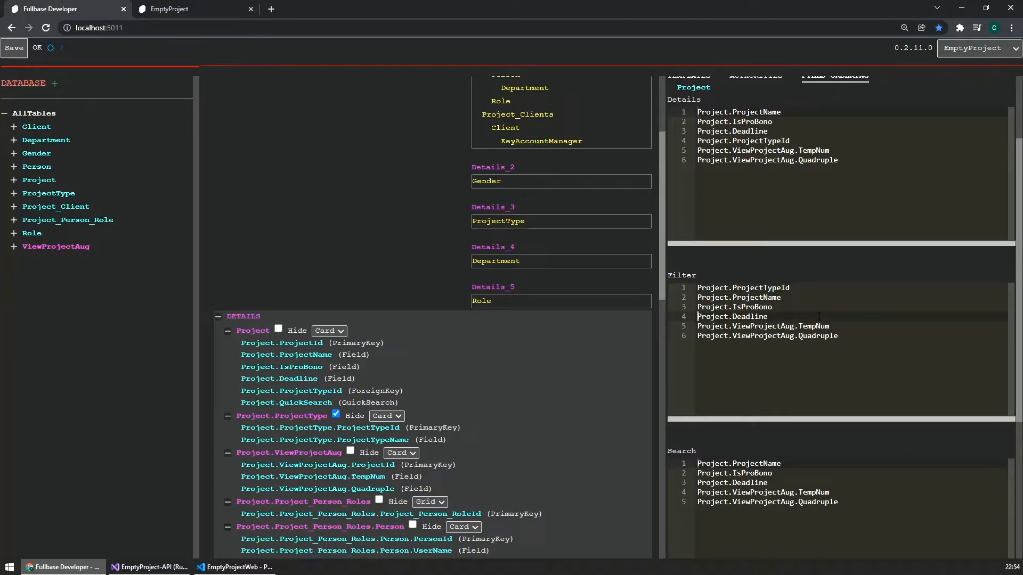
key(ctrl+x)
key(Up)
key(Up)
key(Up)
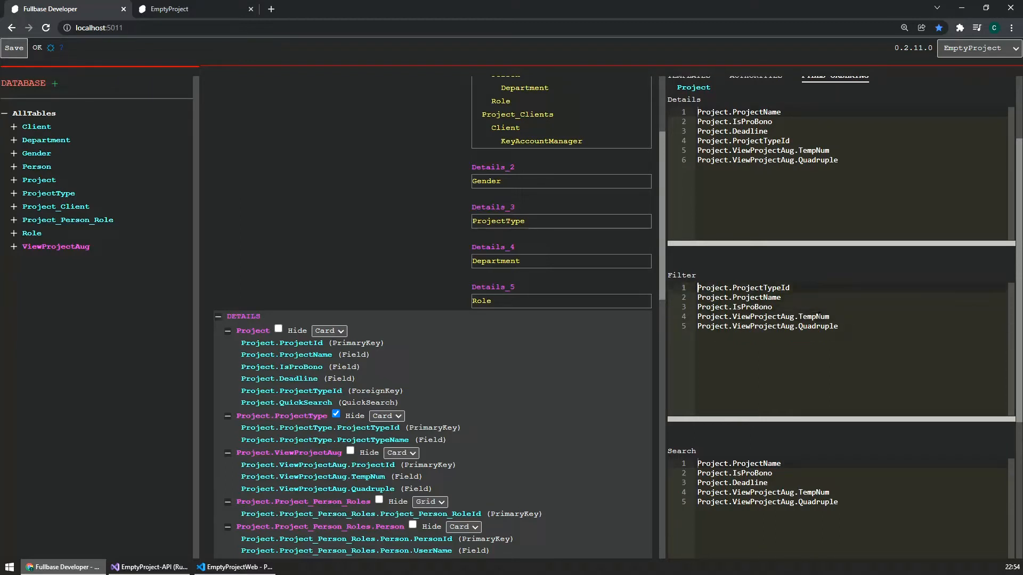
key(ctrl+v)
Step: Move Project.ViewProjectAug.Quadruple to the first line of the Project filter ordering and save the configuration
key(Down)
key(Down)
key(Down)
key(Down)
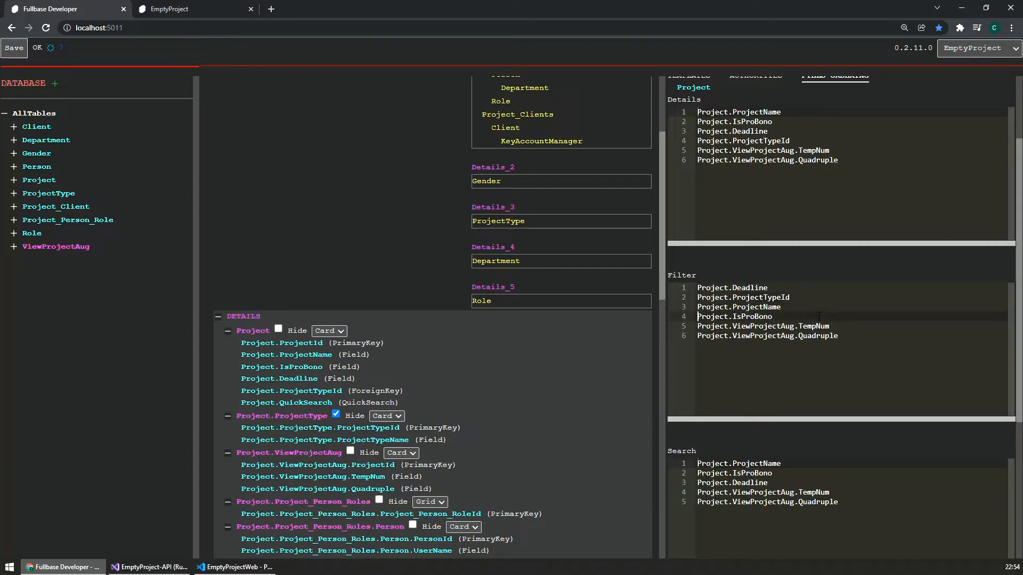
key(shift+End)
key(ctrl+x)
key(Up)
key(Up)
key(Up)
key(Up)
key(Up)
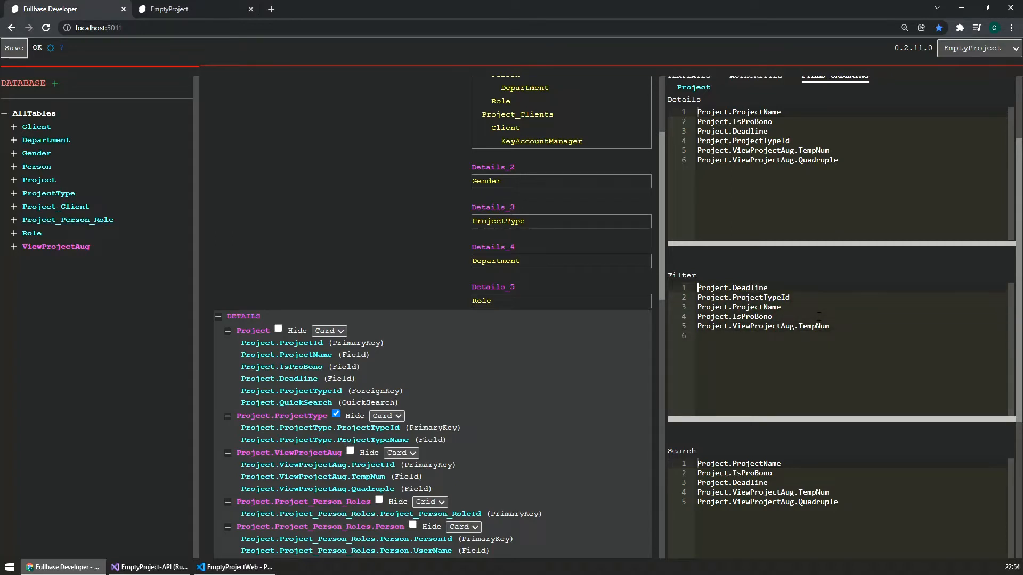
key(ctrl+v)
key(Return)
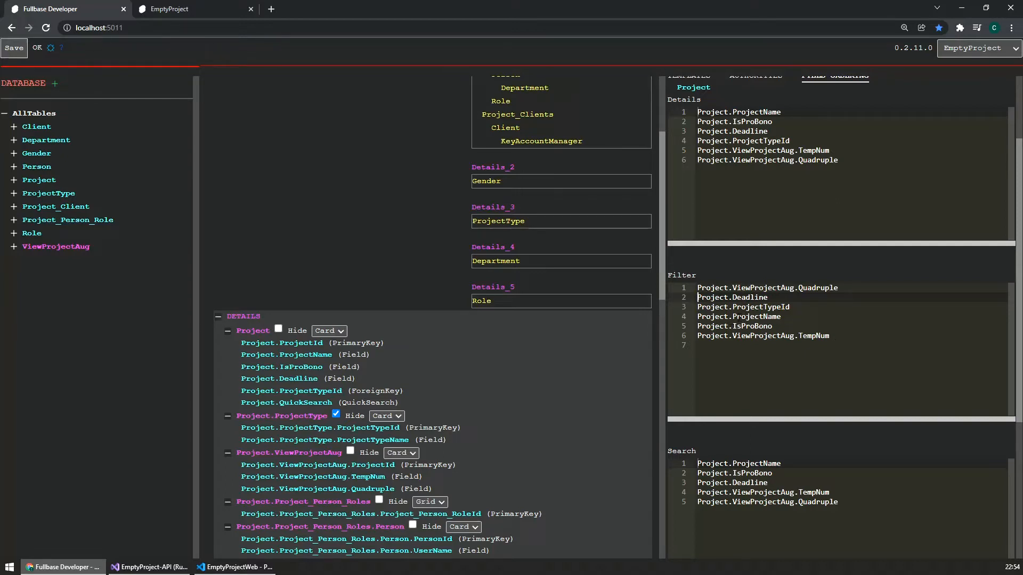
click(15, 48)
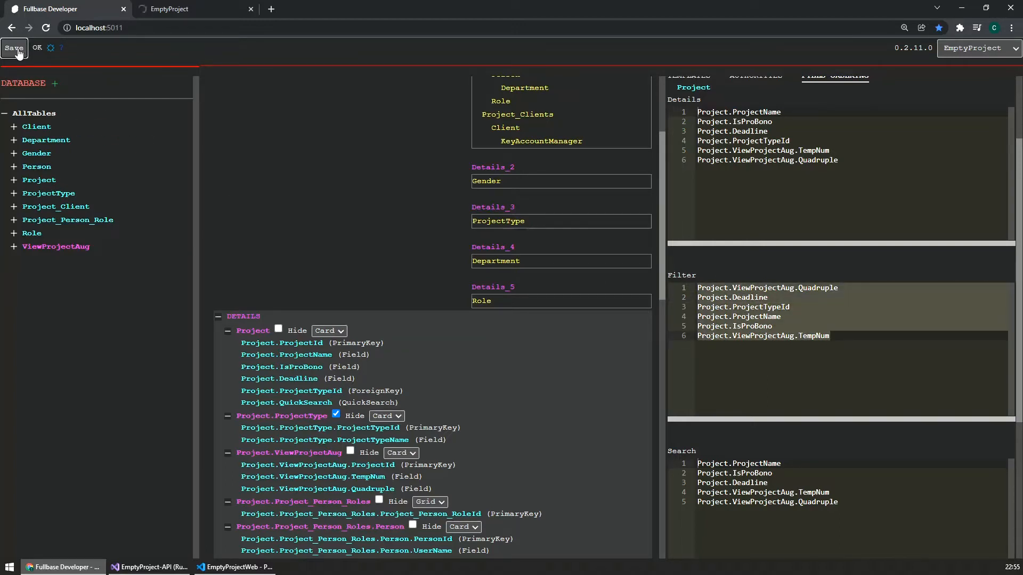
Step: Switch to the EmptyProject site, search for all projects and open the details of Project 2
click(192, 6)
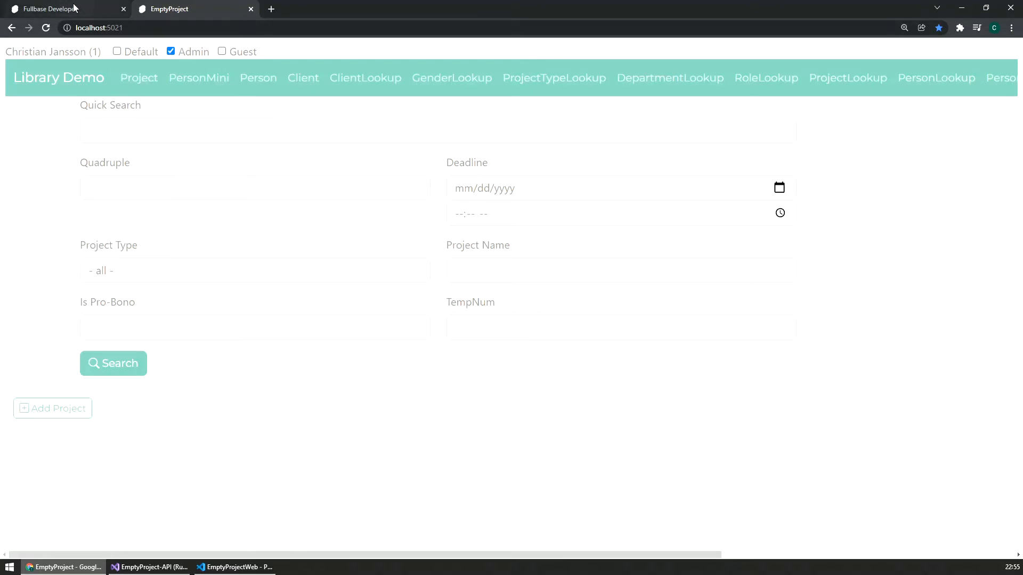
click(114, 364)
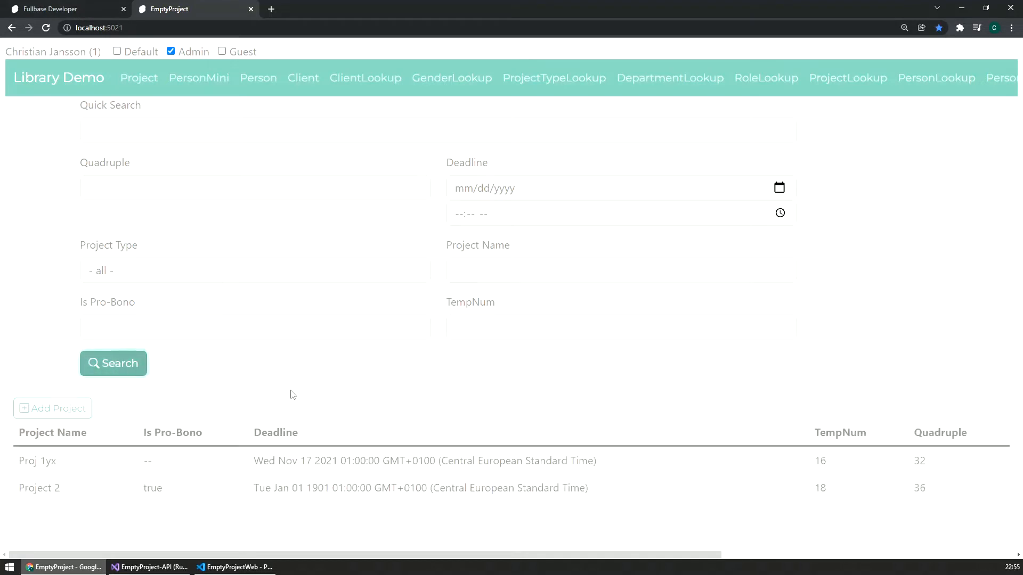
click(155, 494)
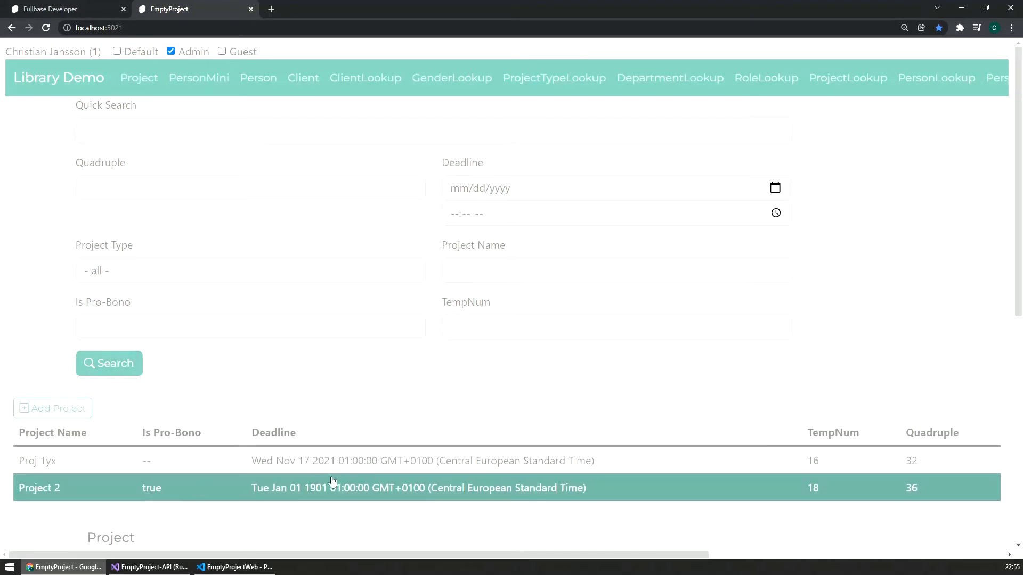
scroll(333, 481, down, 8)
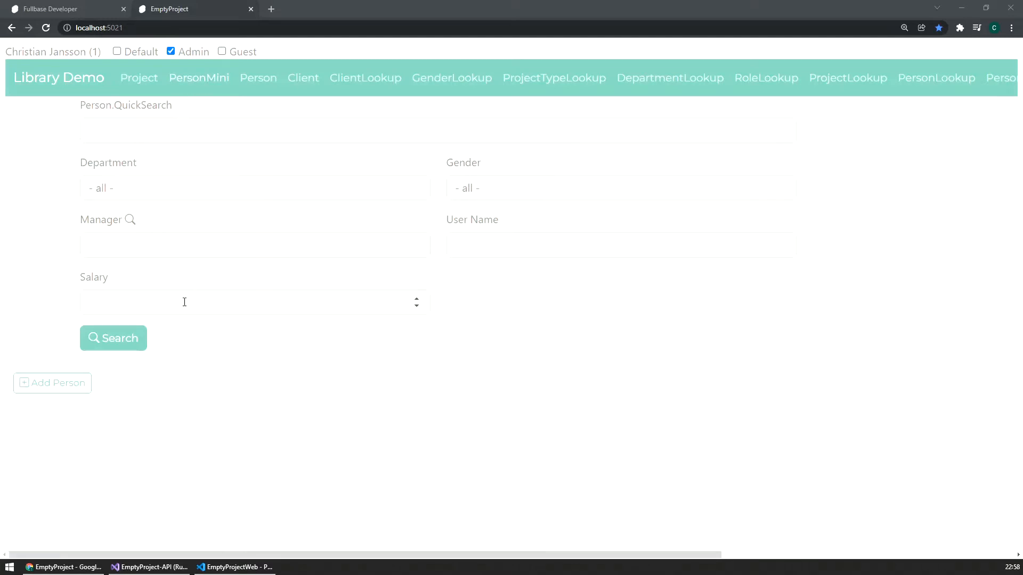
Step: Search for all persons without filters, and repeat the search with the salary filter set to 91
click(112, 344)
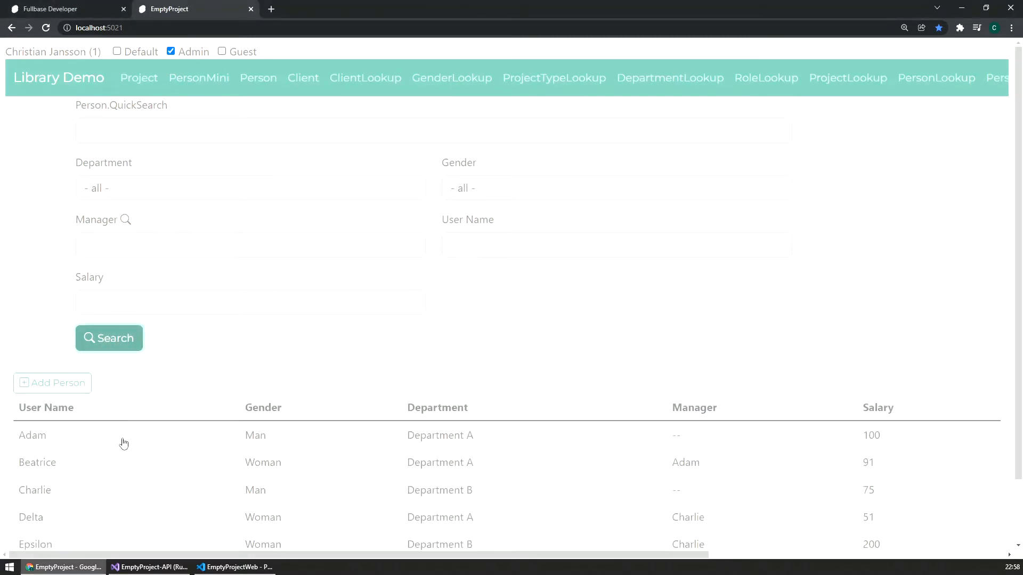
scroll(1022, 365, down, 1)
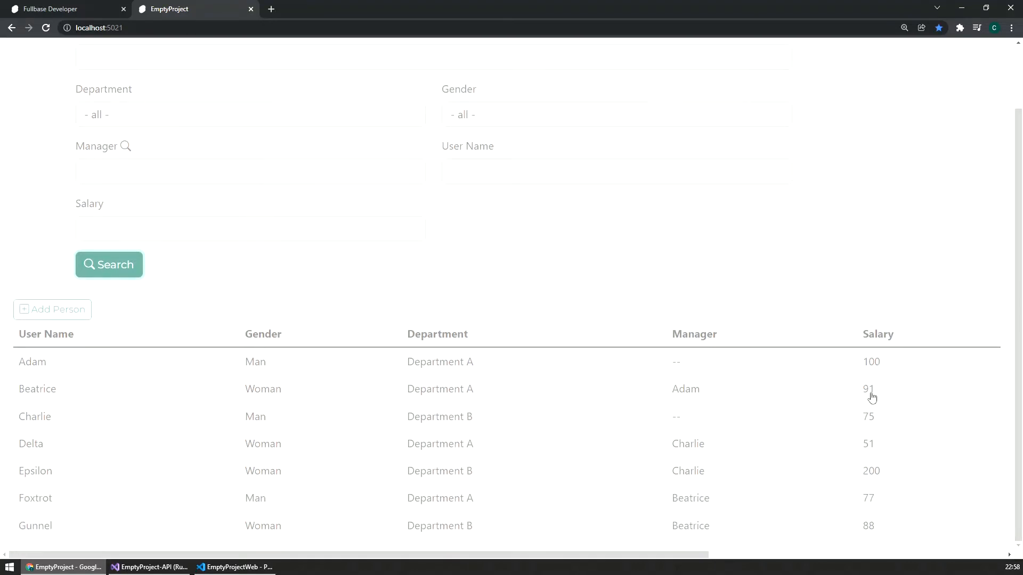
scroll(849, 402, up, 1)
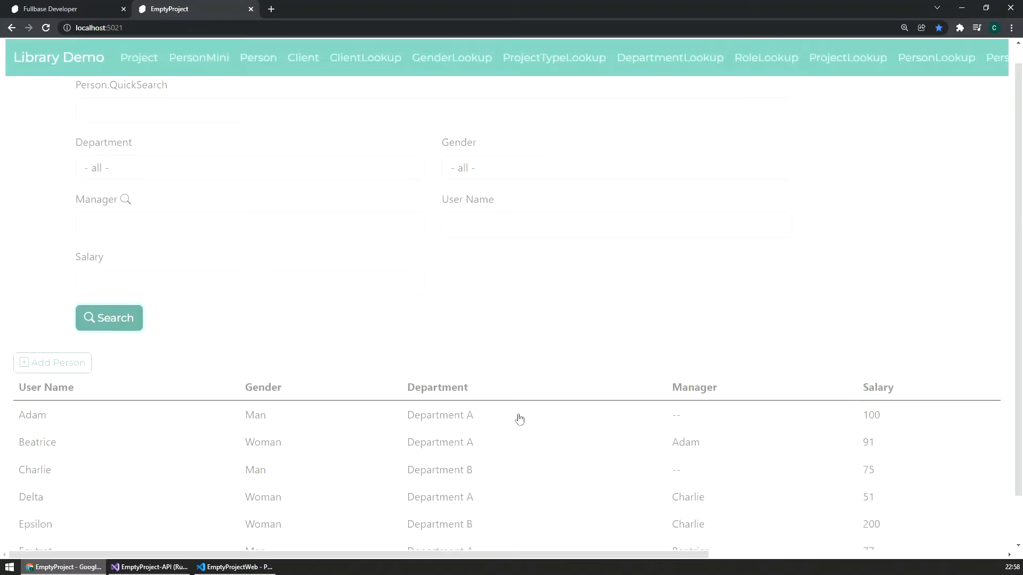
click(117, 283)
text(91)
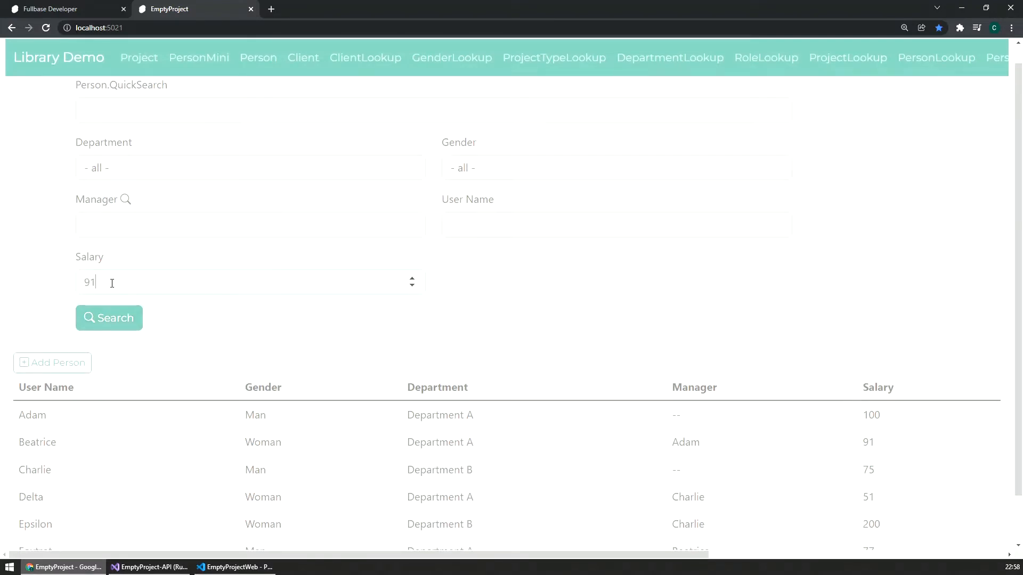
click(107, 318)
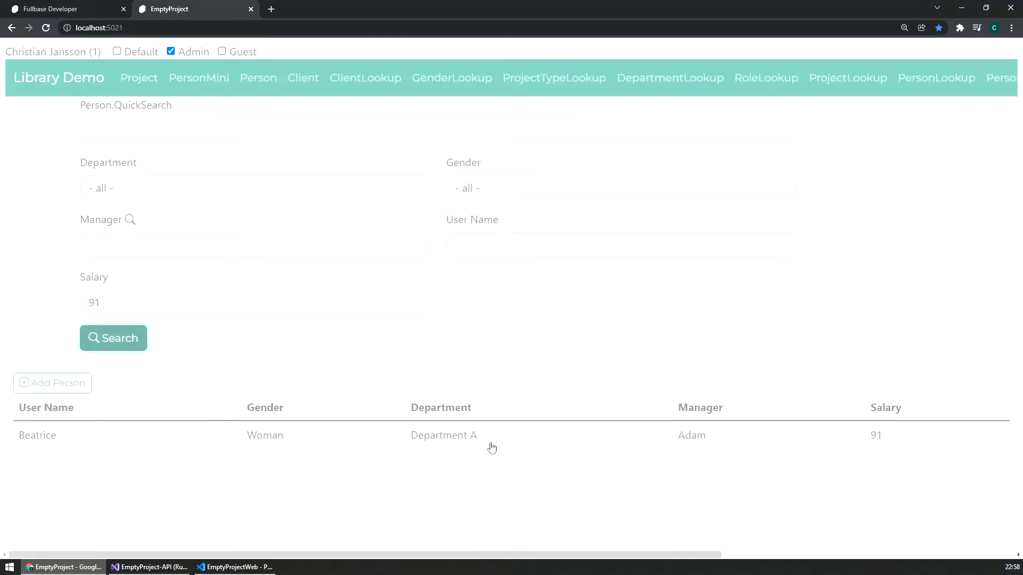
Step: Replace the salary filter with a person's full user name to search, and shorten the name filter to its first two letters
drag(122, 303, 53, 301)
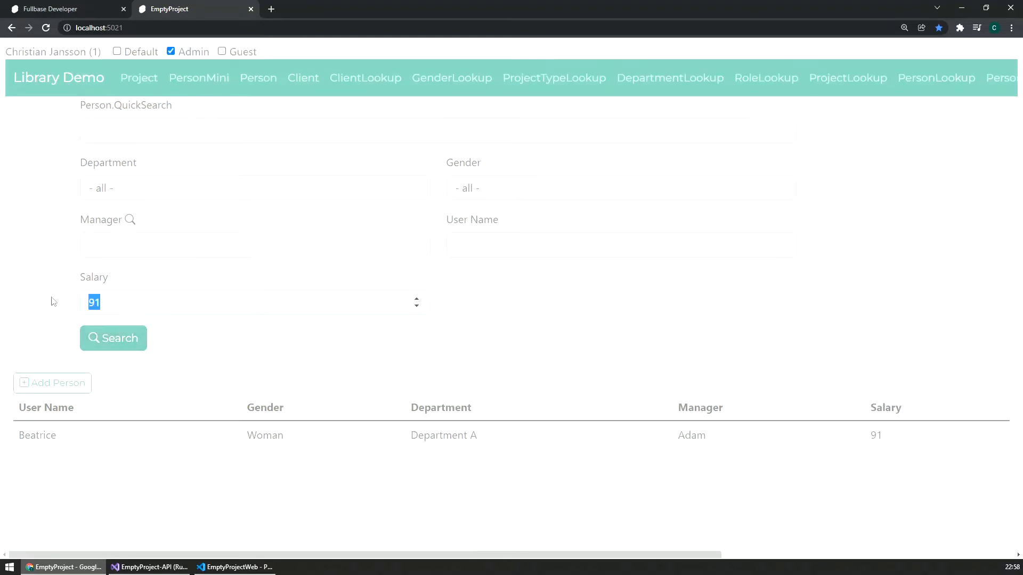
key(BackSpace)
text(Adam)
click(137, 343)
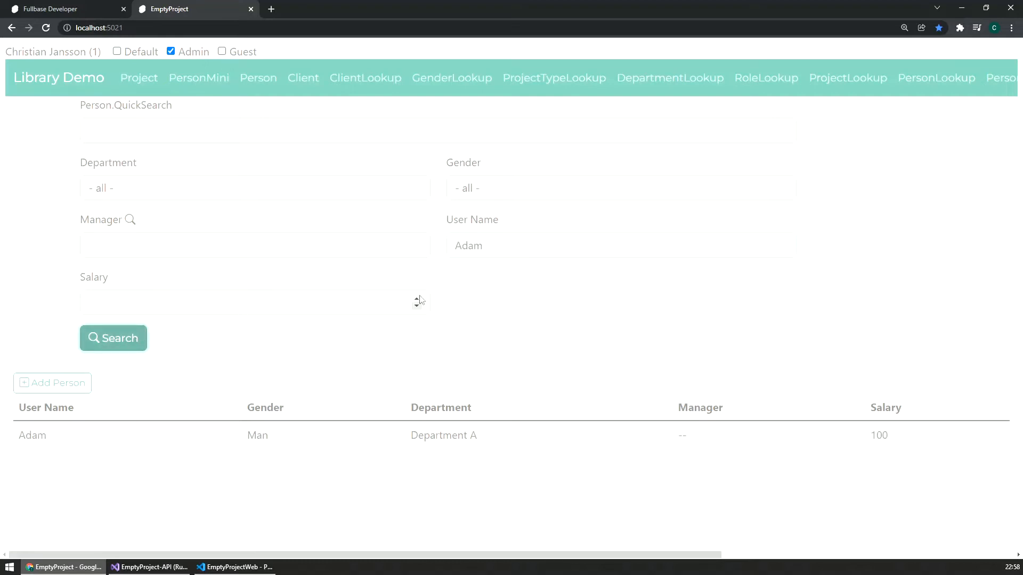
click(523, 242)
key(BackSpace)
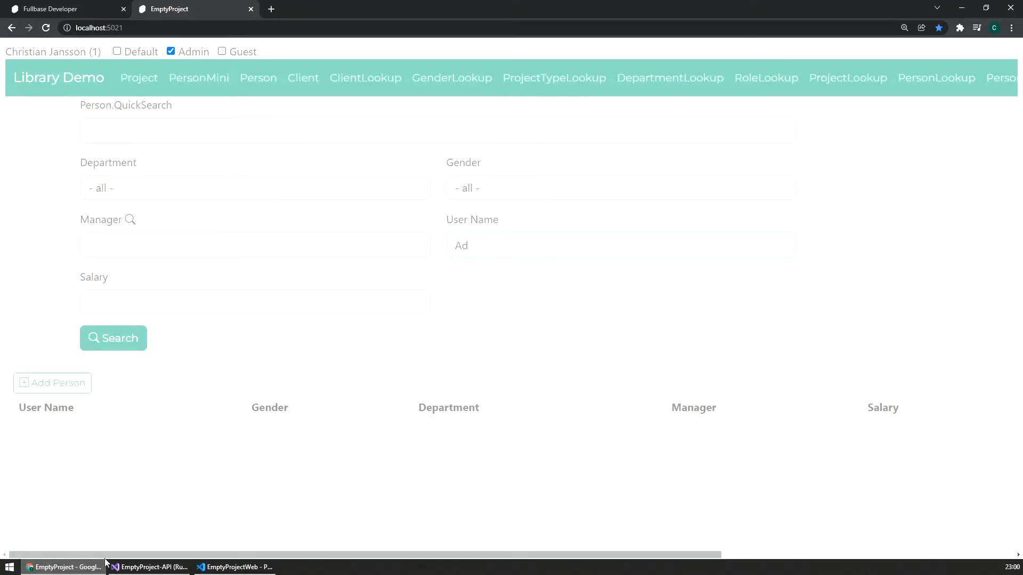
Step: Switch to Visual Studio and examine the properties of the PersonMiniSearchRequest class used by GetSearch
mouse_move(141, 568)
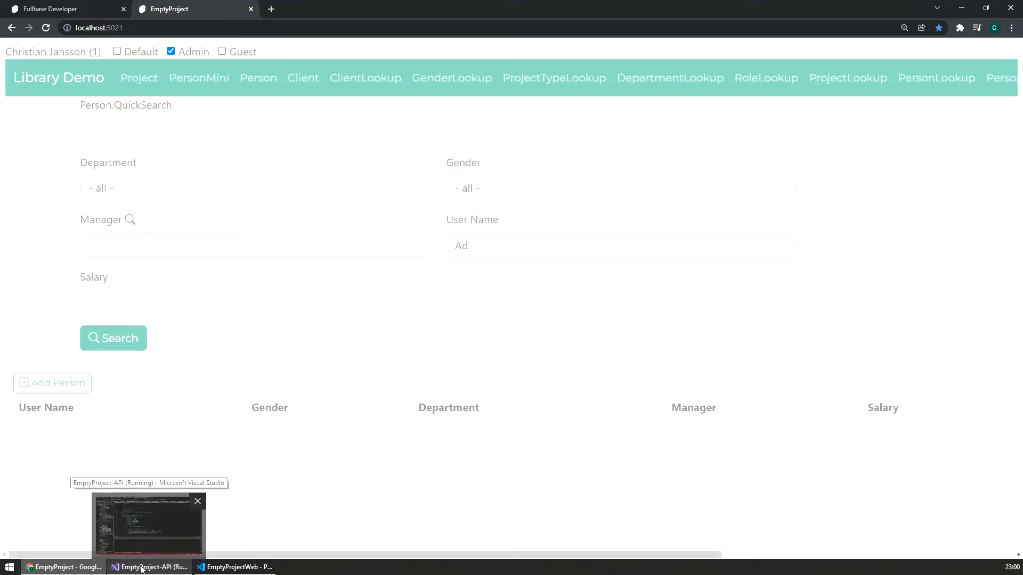
click(142, 568)
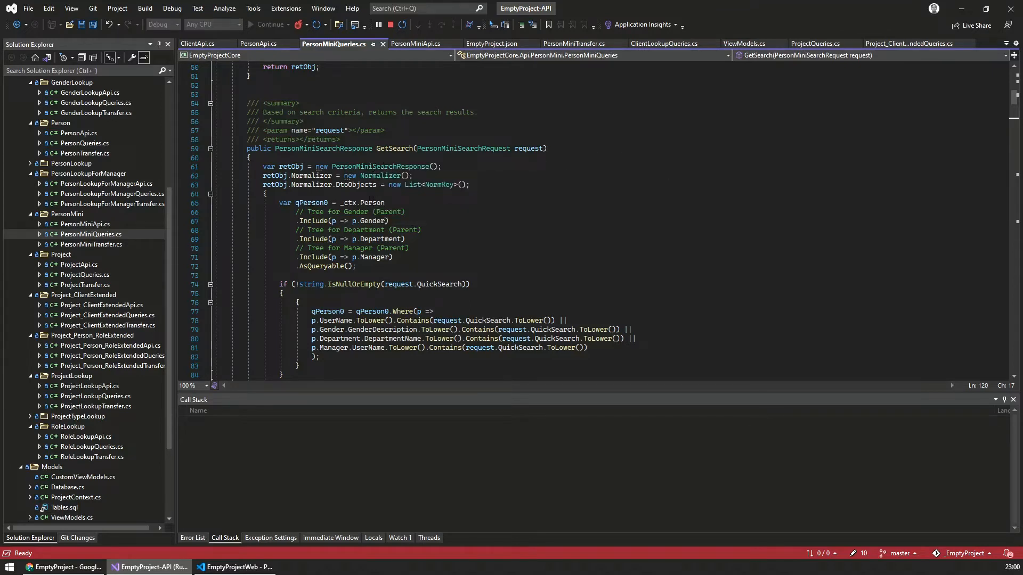
click(472, 148)
key(F12)
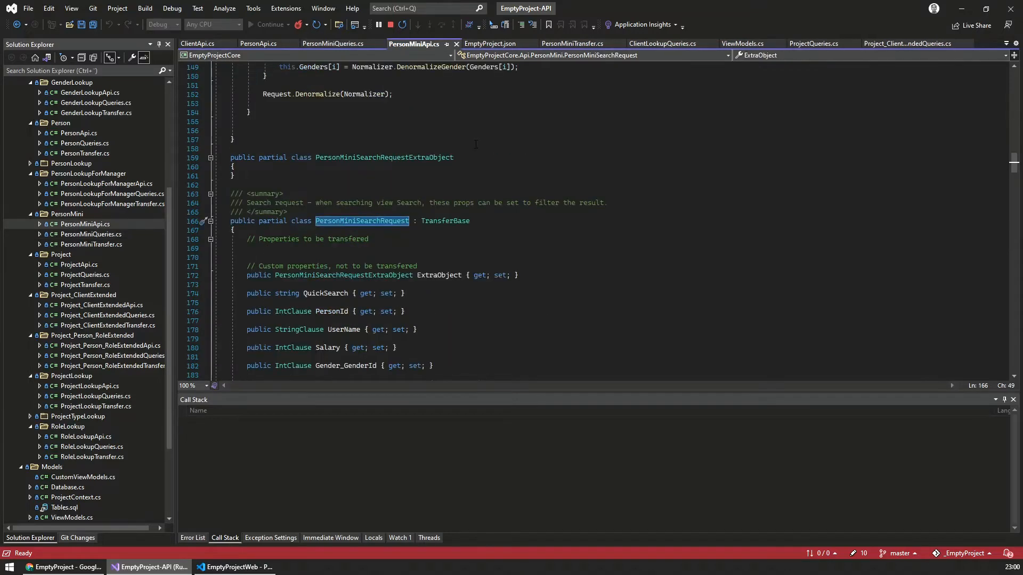
scroll(459, 209, down, 3)
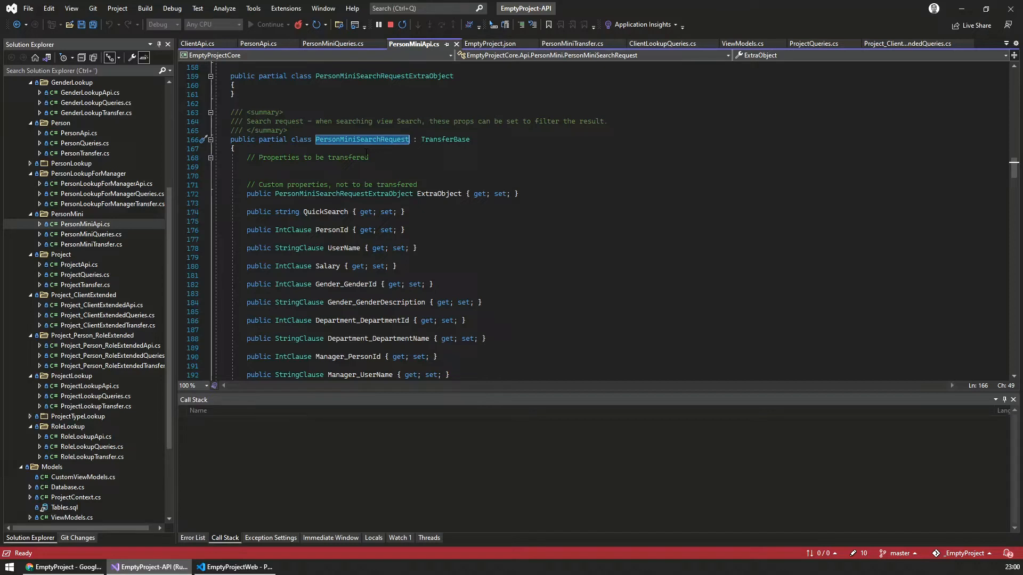
scroll(332, 218, down, 3)
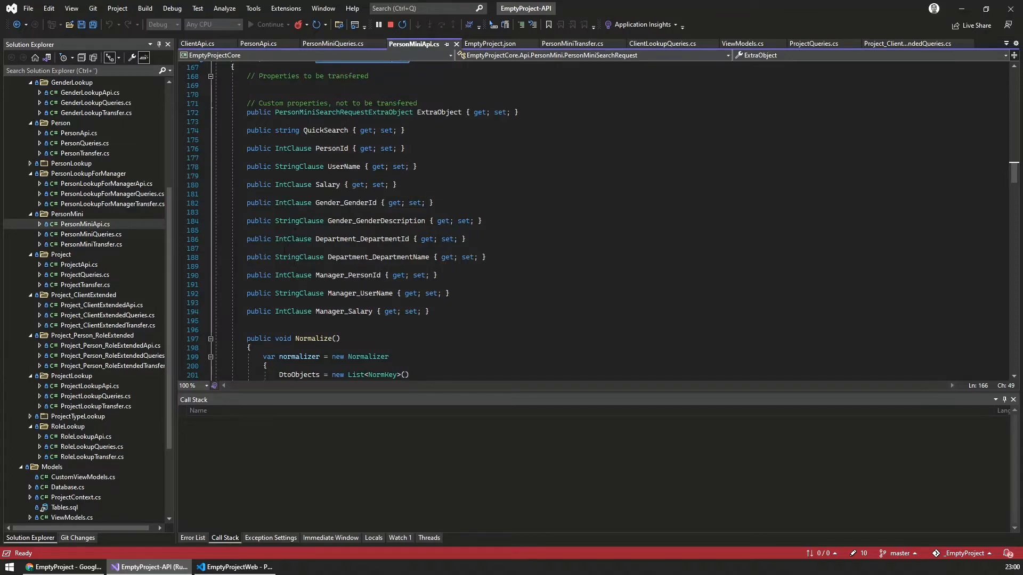
Step: Examine the definitions of IntClause and the other clause classes, and return to the PersonMiniSearchRequest class
ctrl+click(295, 203)
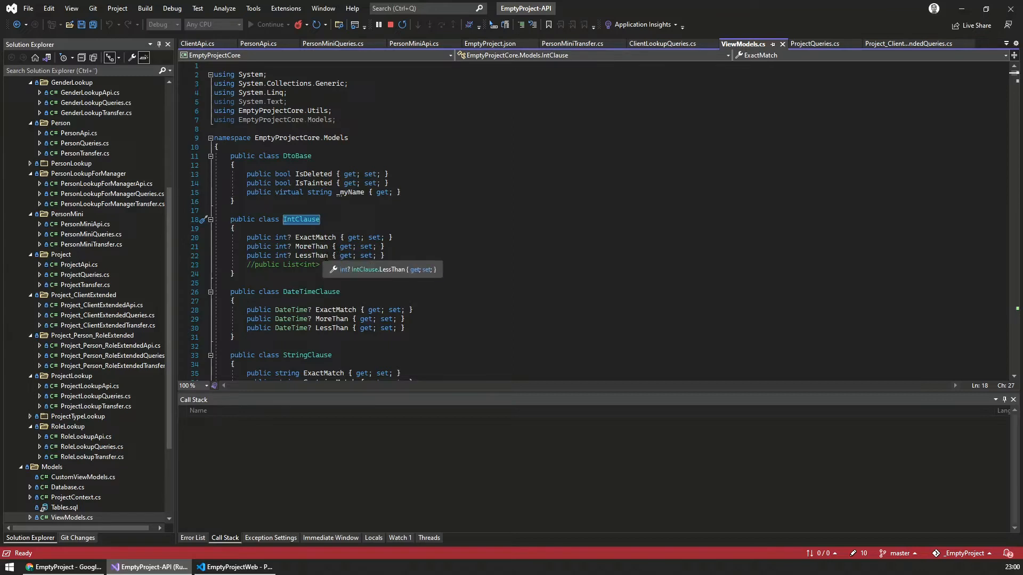
scroll(311, 255, down, 4)
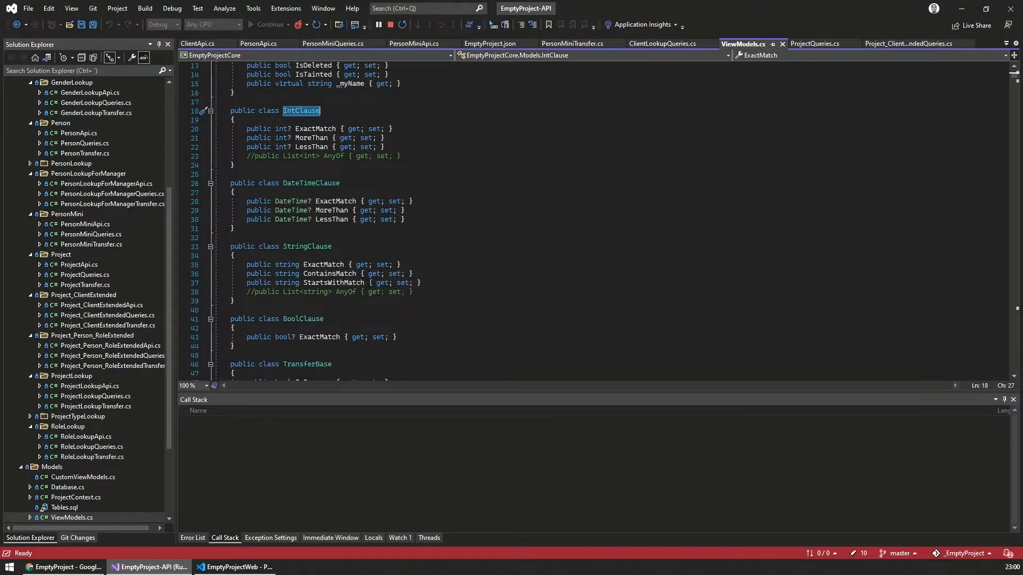
key(ctrl+minus)
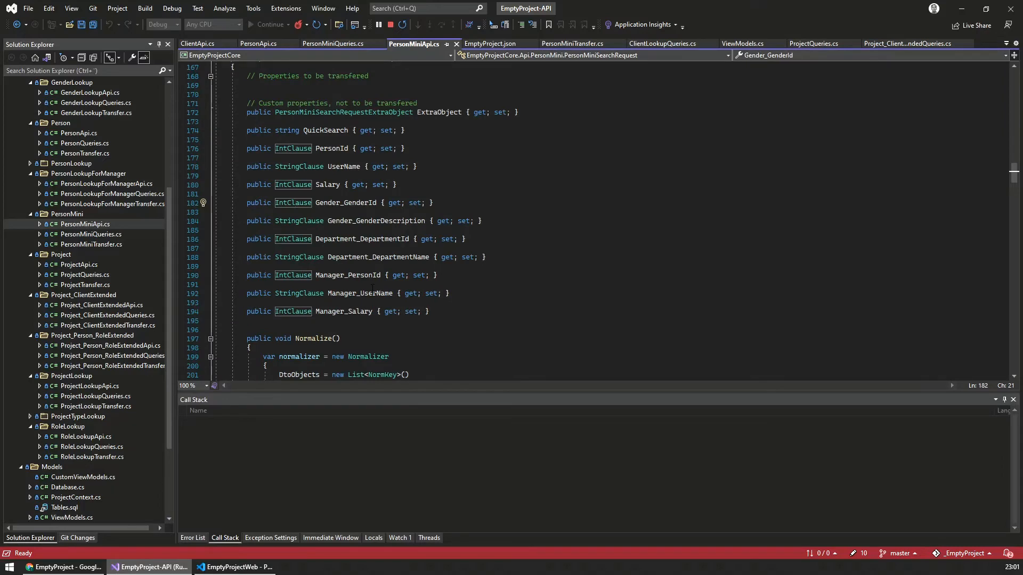
Step: Return to Fullbase Developer, collapse the Project controller and open the Person.UserName field settings in the PersonMini controller
click(55, 568)
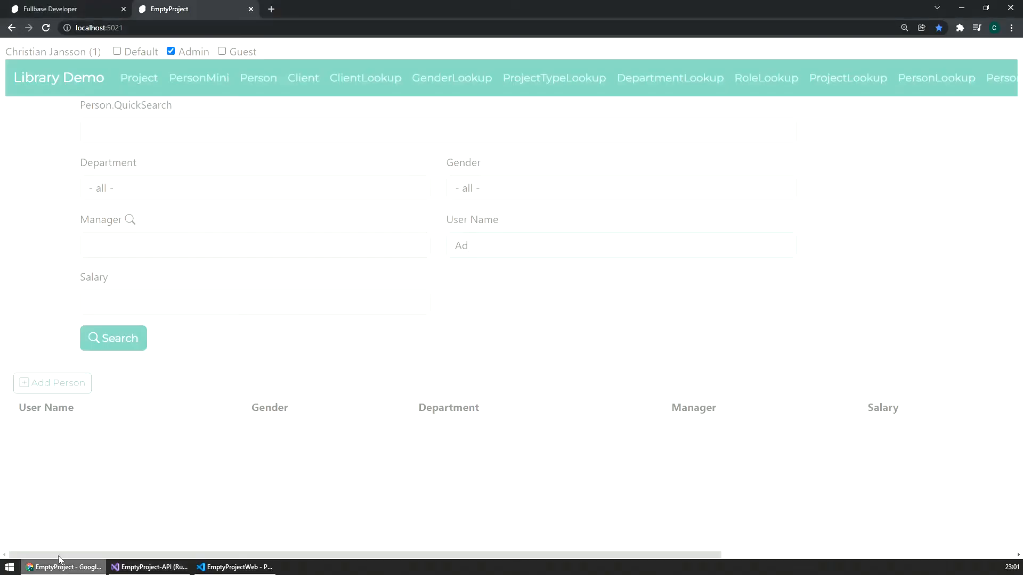
click(71, 7)
scroll(303, 216, up, 3)
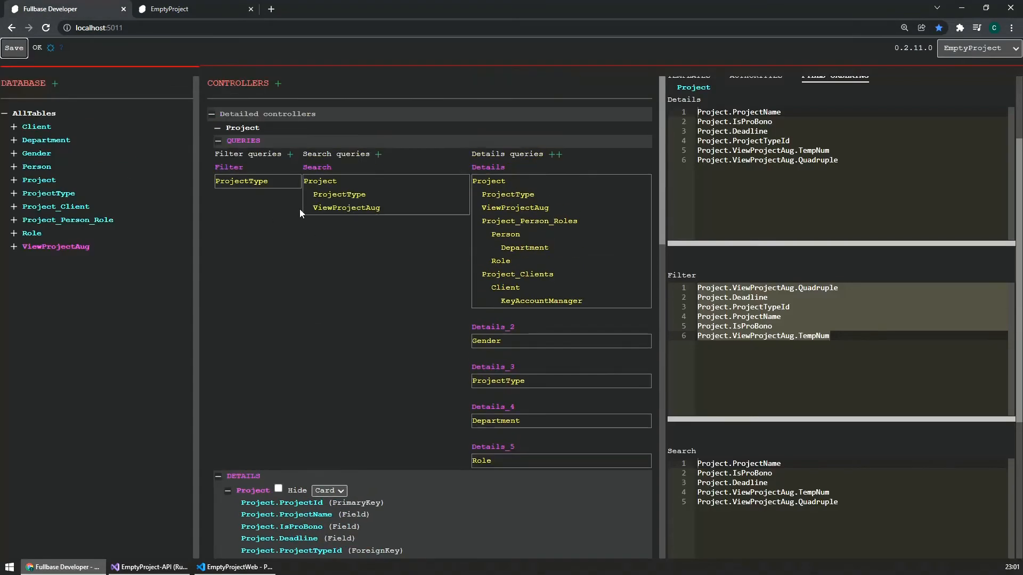
click(218, 128)
click(217, 142)
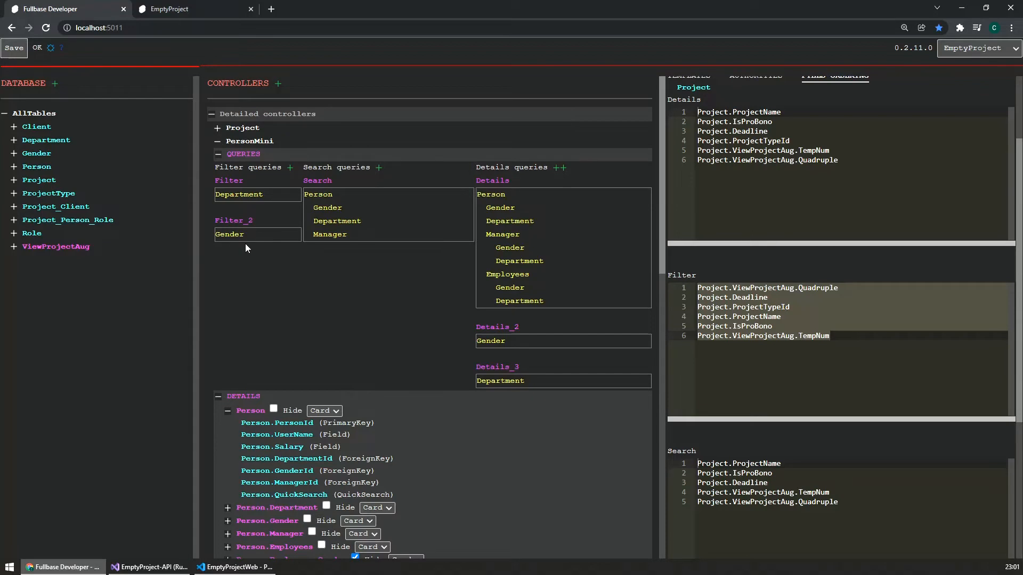
scroll(286, 280, down, 3)
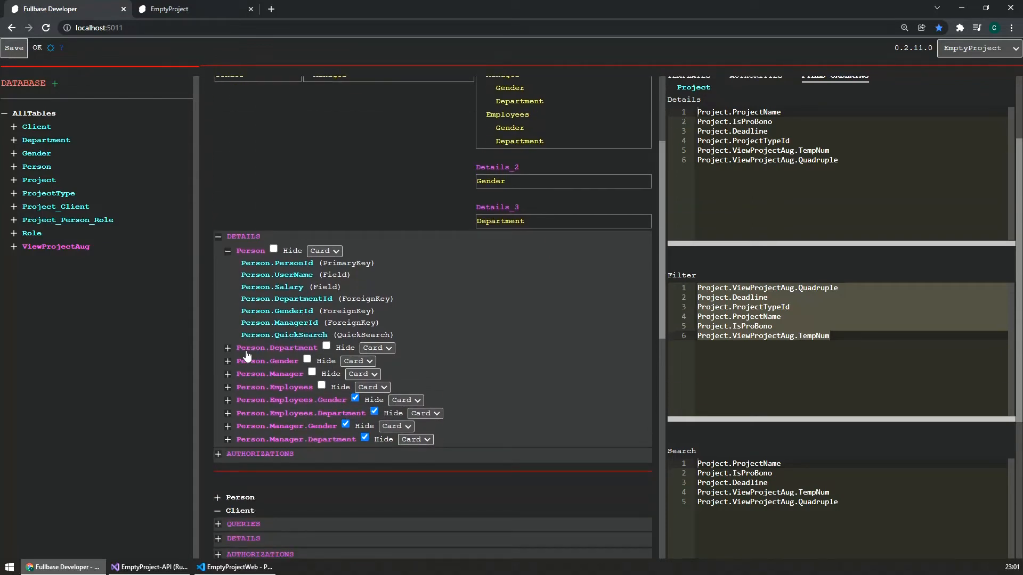
click(289, 275)
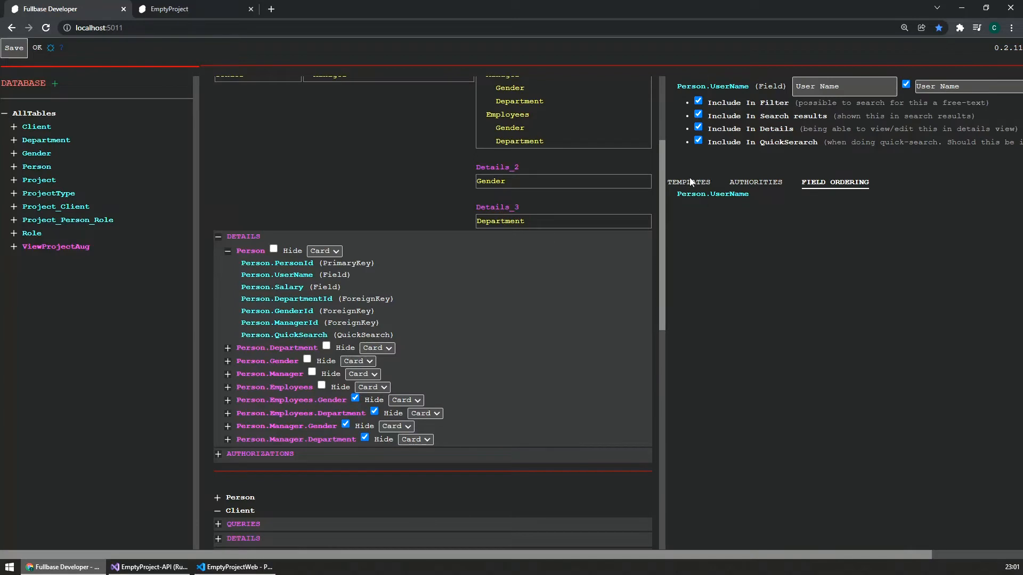
Step: Copy the default filter input template of Person.UserName into a one-off template for the same field
click(676, 177)
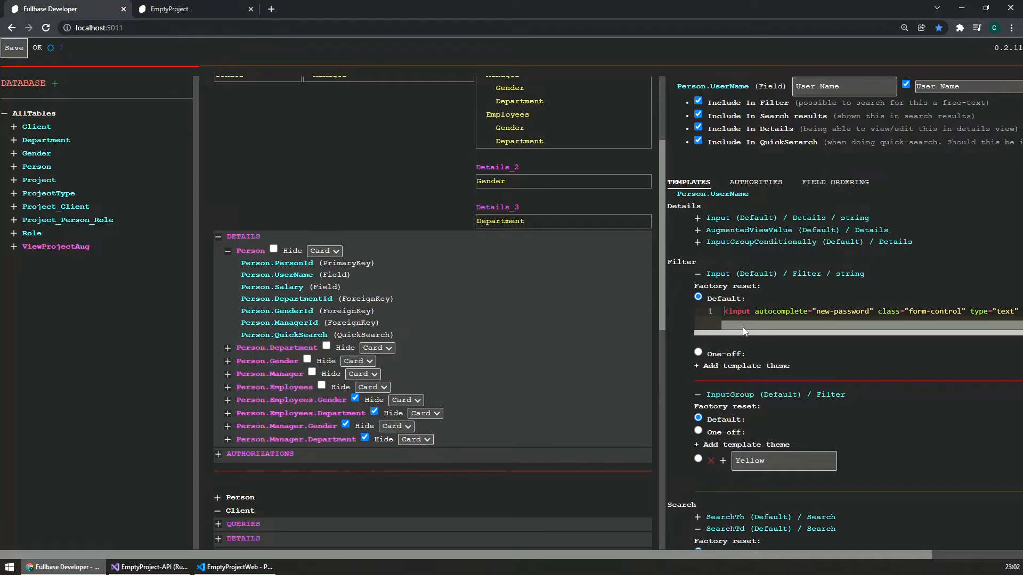
drag(595, 558, 708, 562)
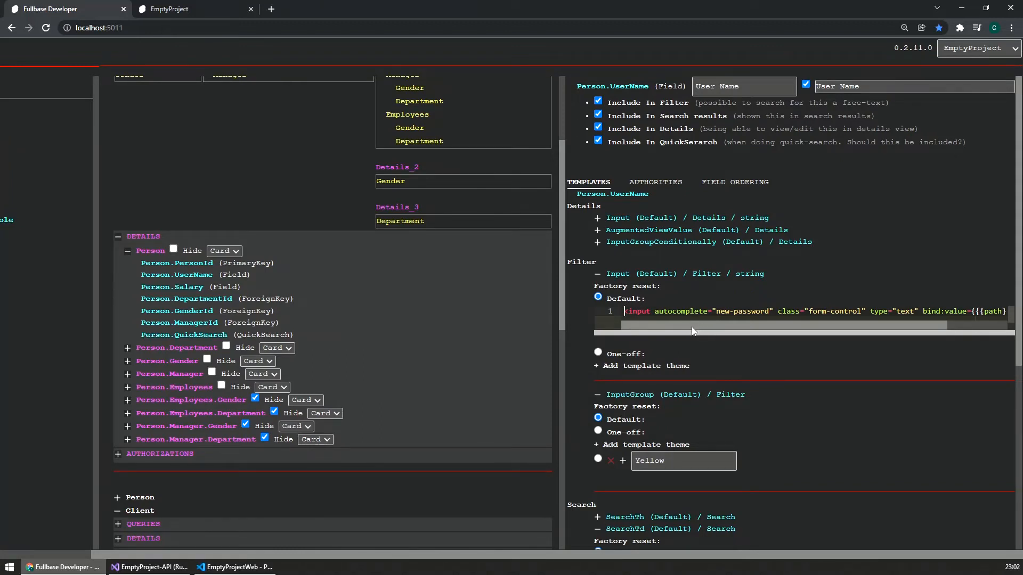
drag(691, 327, 778, 322)
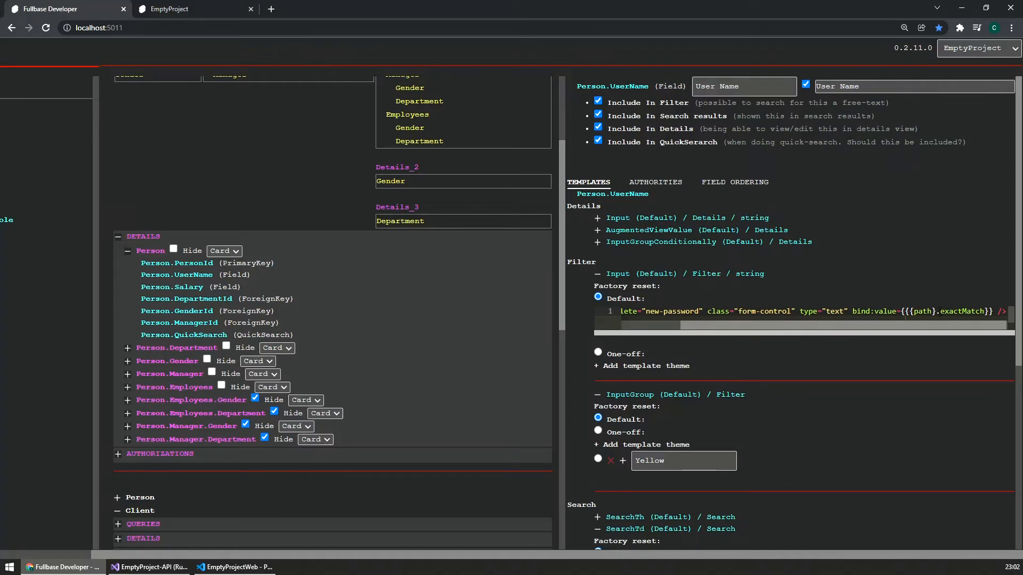
drag(935, 311, 985, 312)
click(949, 311)
click(598, 353)
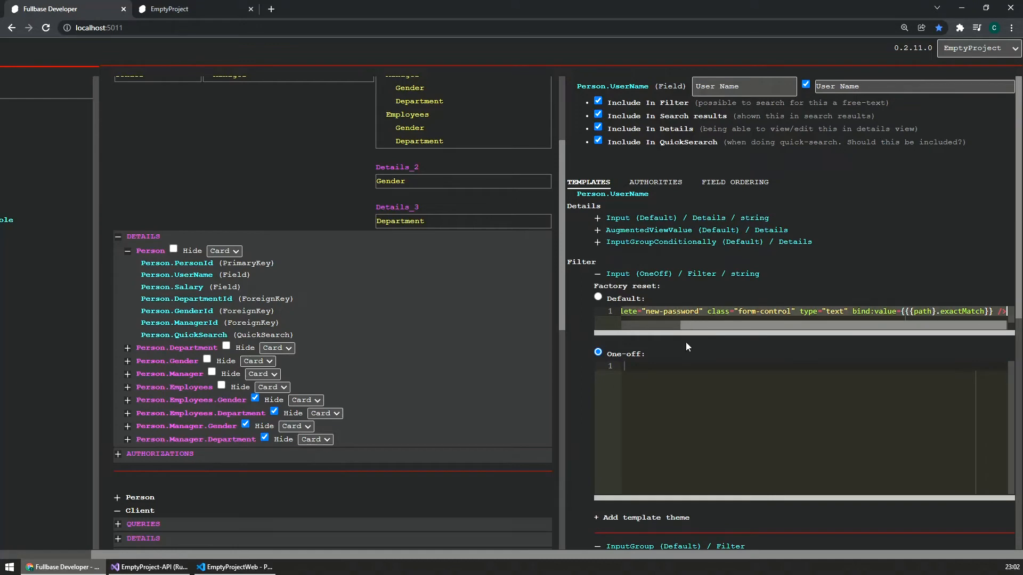
key(ctrl+v)
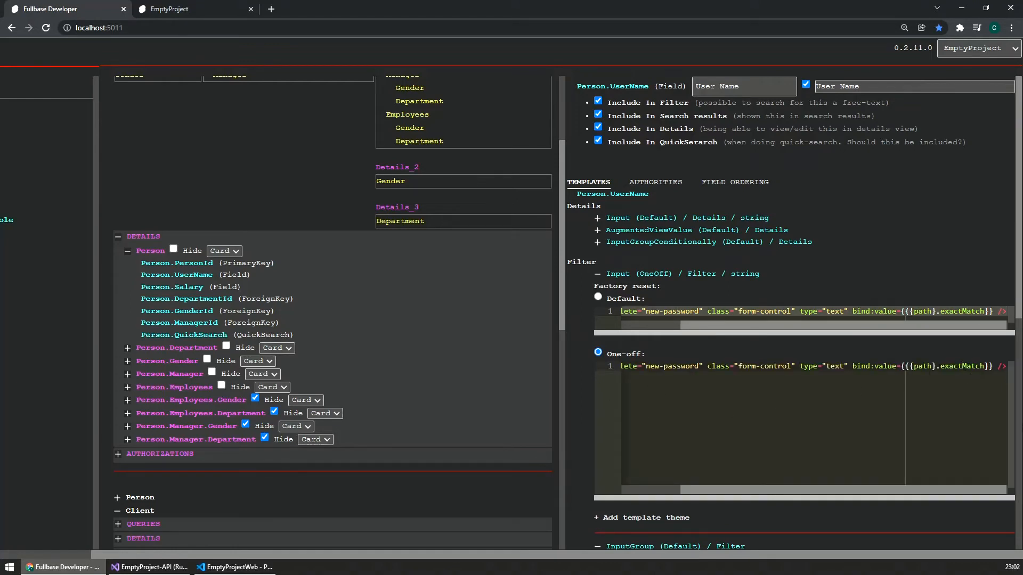
Step: Change the value binding in the one-off filter template from exactMatch to startsWithMatch
key(BackSpace)
key(BackSpace)
key(BackSpace)
key(BackSpace)
key(BackSpace)
text(start)
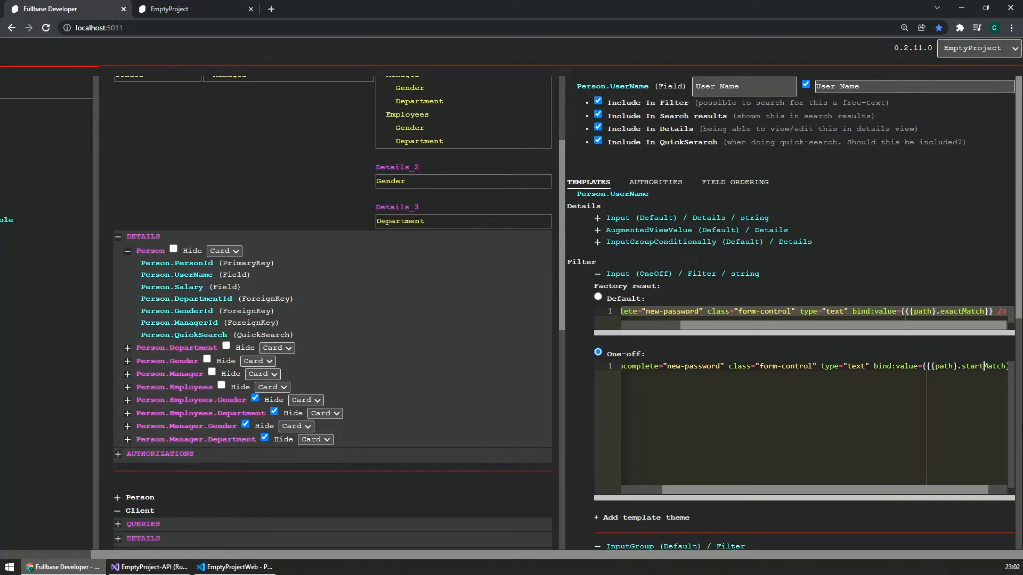
text(sWith)
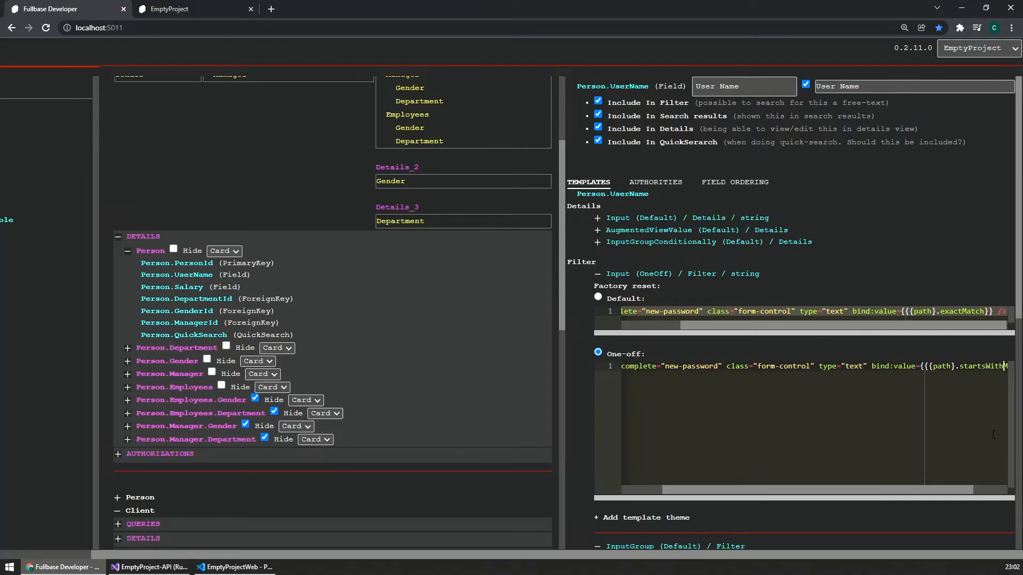
drag(915, 490, 973, 489)
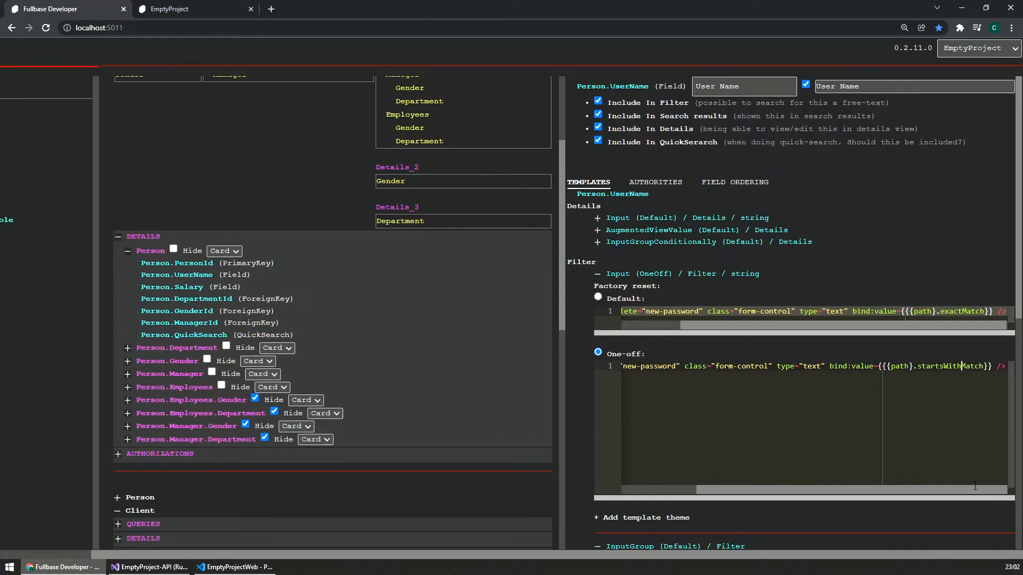
Step: Apply the Range template theme to the number filter input of Person.Salary and check its moreThan and lessThan bindings
click(171, 287)
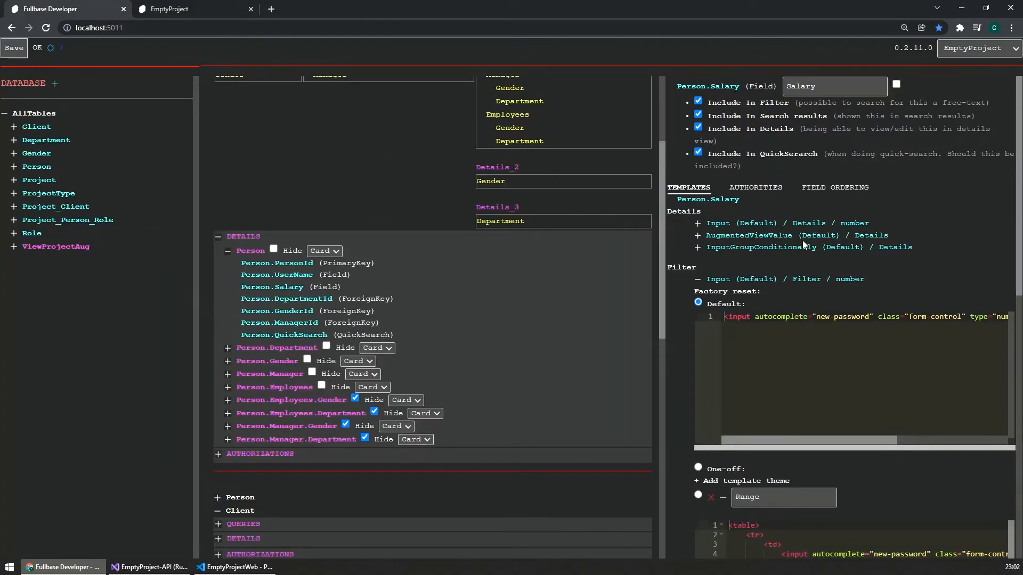
scroll(802, 241, down, 3)
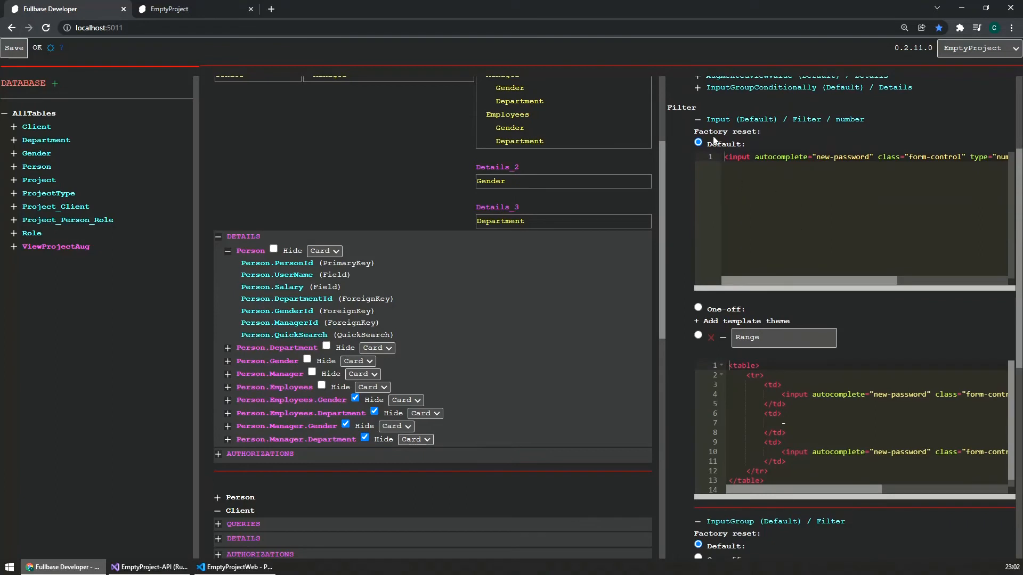
click(698, 335)
drag(807, 490, 952, 503)
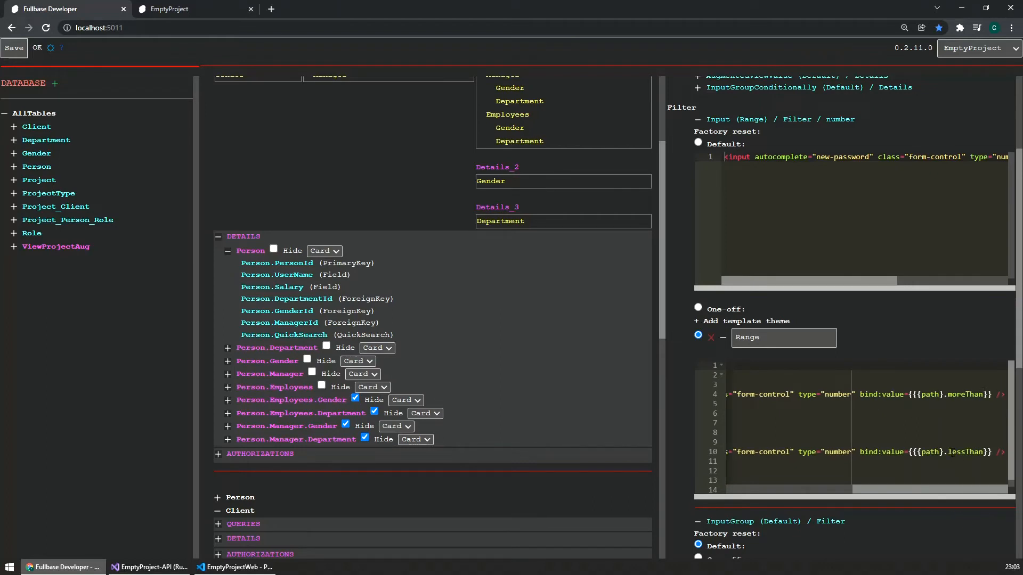
Step: Review the table markup of the Range theme and save the Fullbase configuration
click(753, 366)
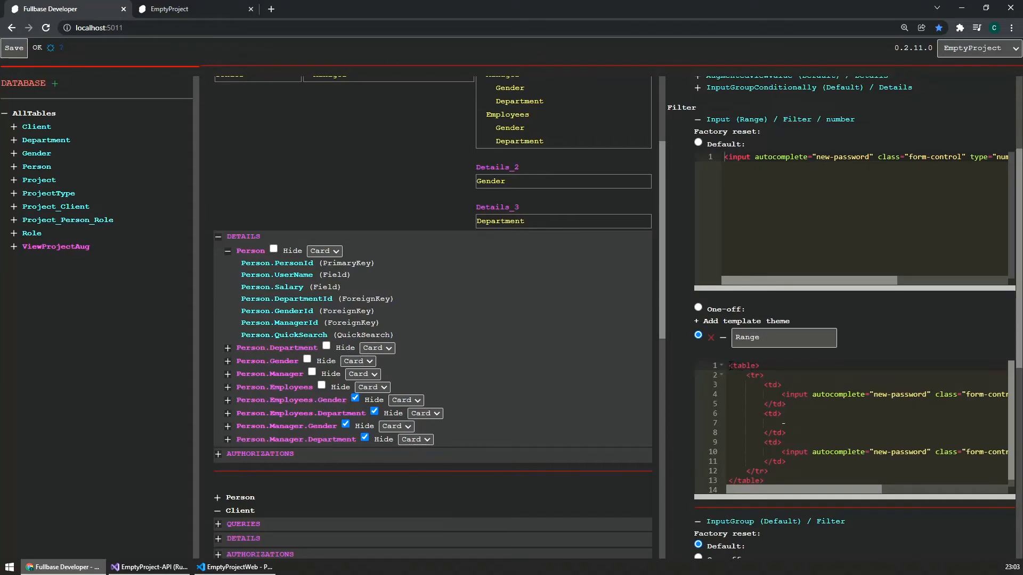
drag(729, 366, 777, 476)
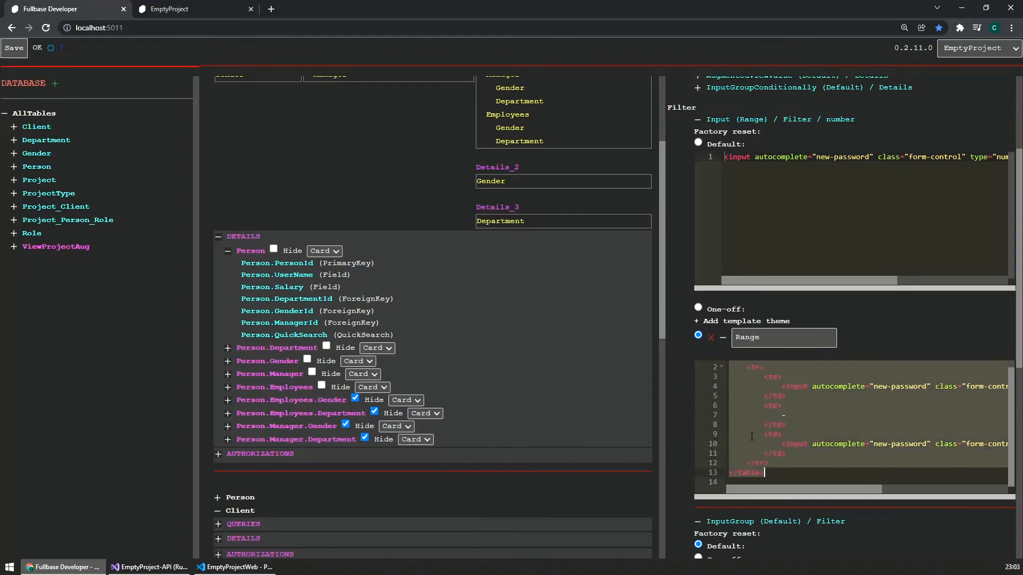
click(768, 473)
scroll(756, 452, up, 1)
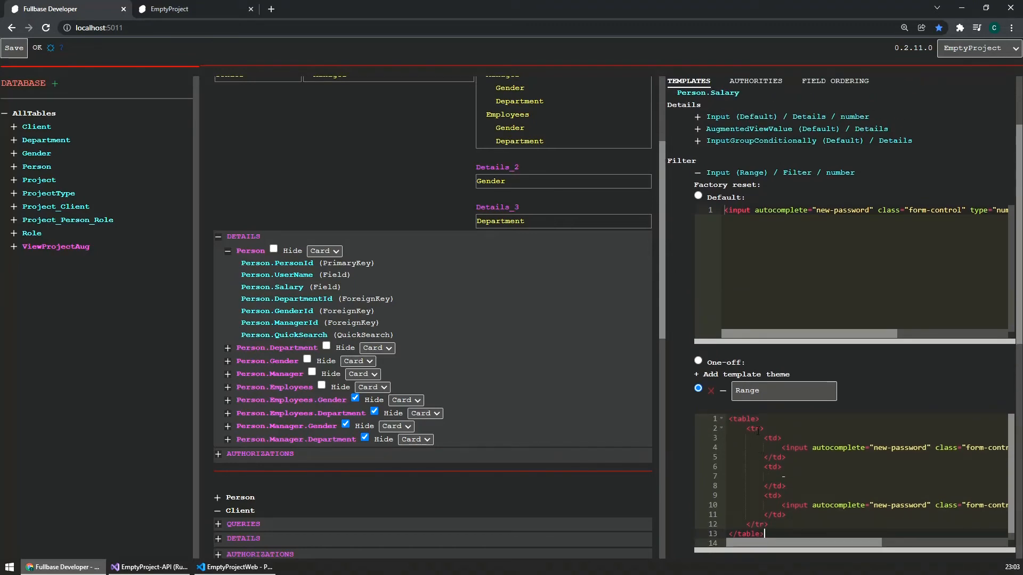
click(14, 48)
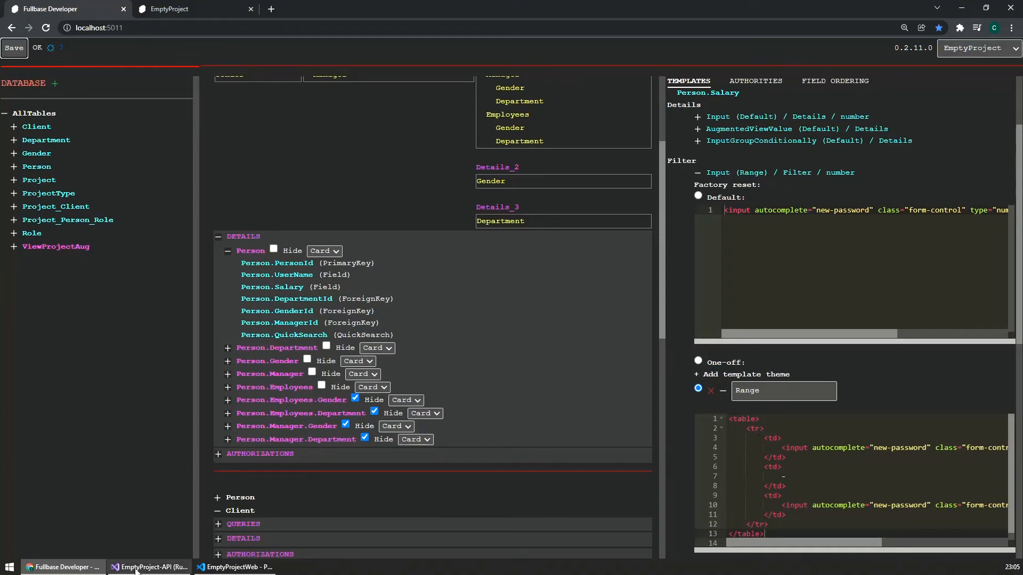
Step: Switch to Visual Studio, stop the running EmptyProject-API and start it again in debug mode
click(144, 567)
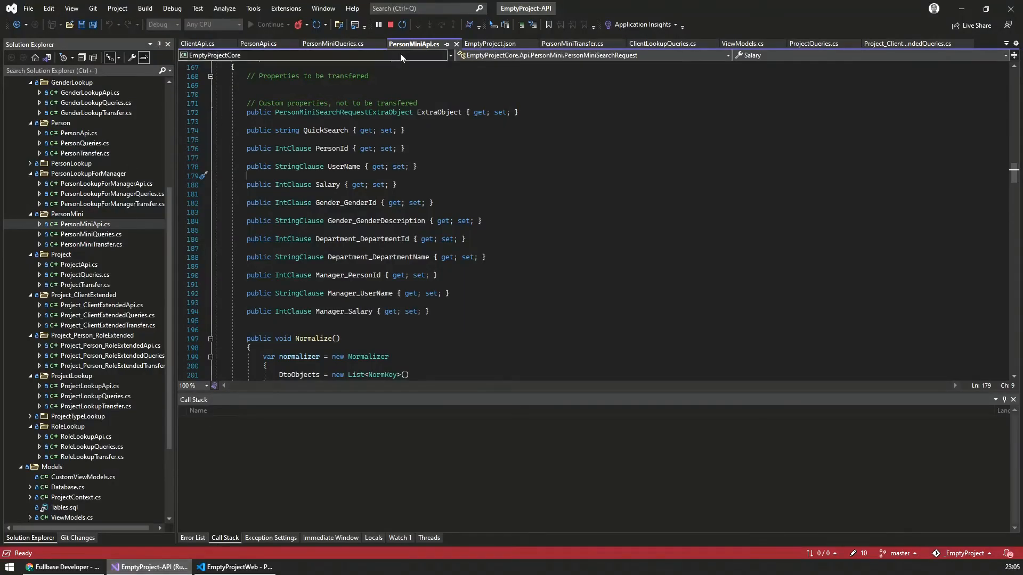
click(394, 26)
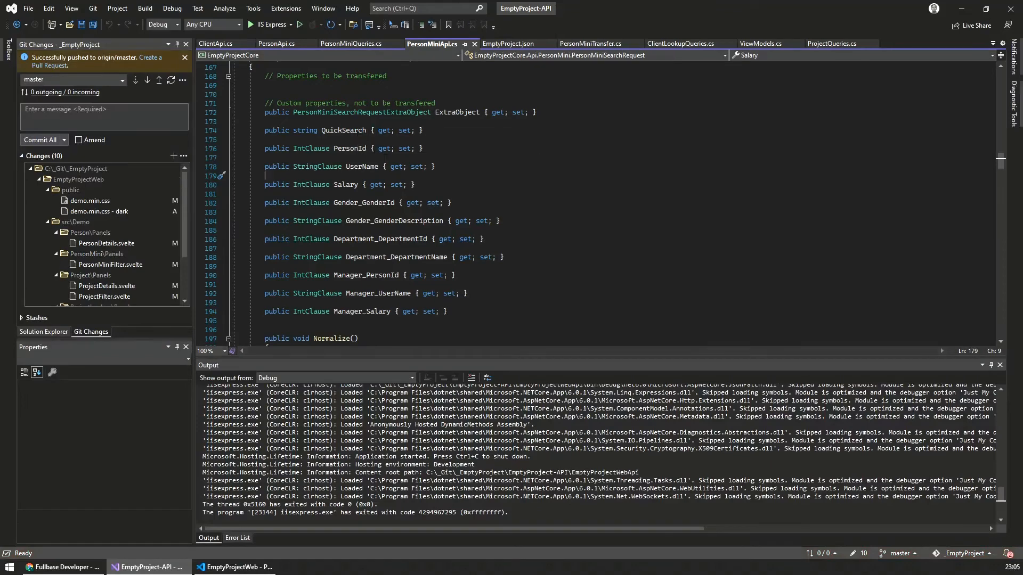
click(459, 151)
key(F5)
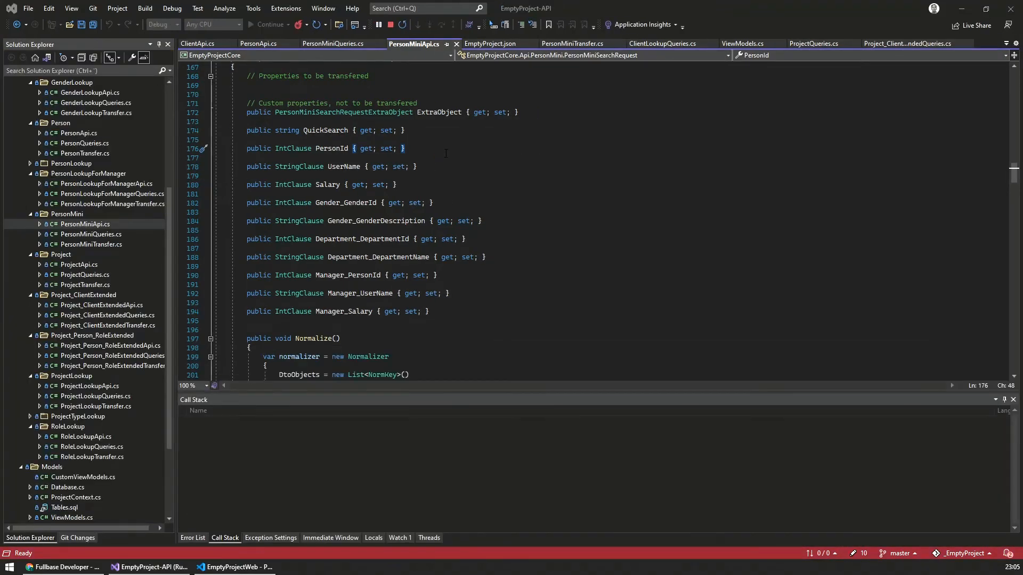
Step: Return to the EmptyProject web application in Chrome, reload it and open the PersonMini search page
click(62, 568)
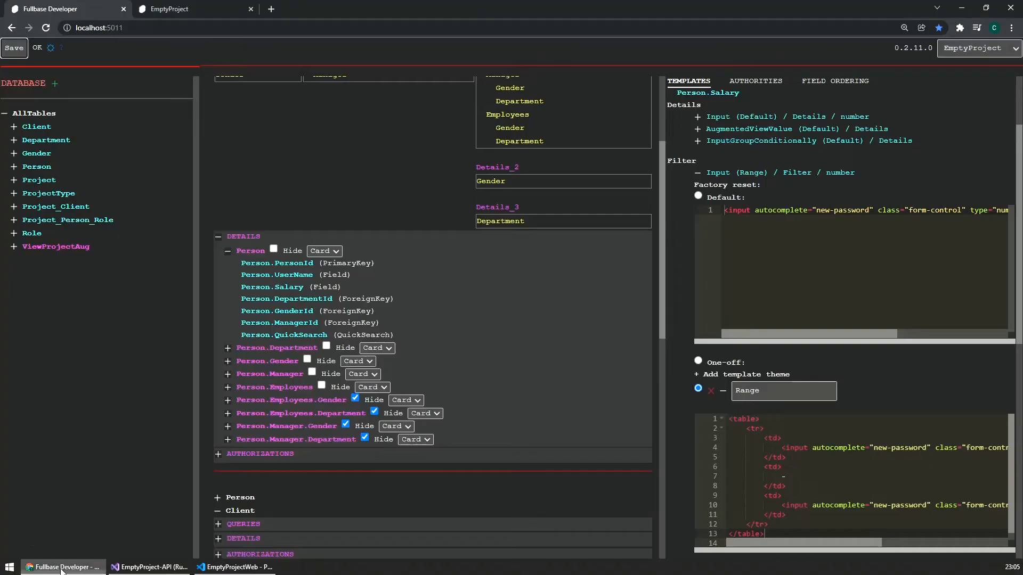
click(195, 6)
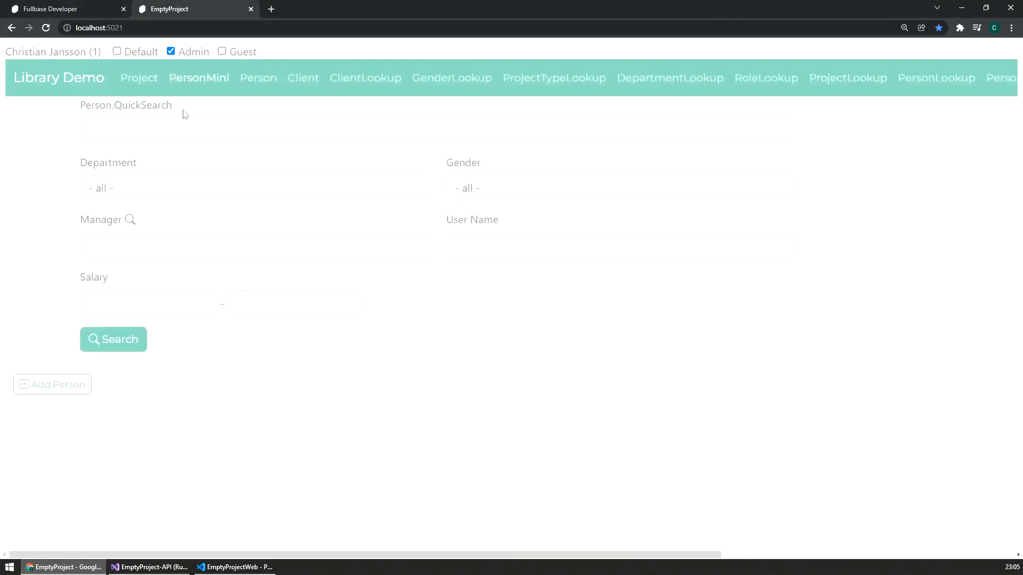
click(210, 141)
key(F5)
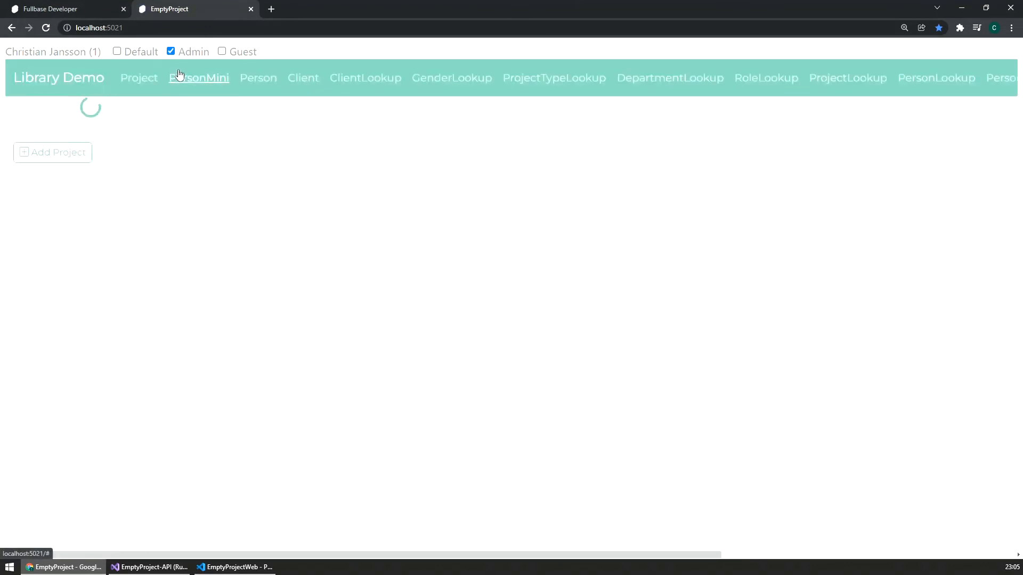
click(184, 78)
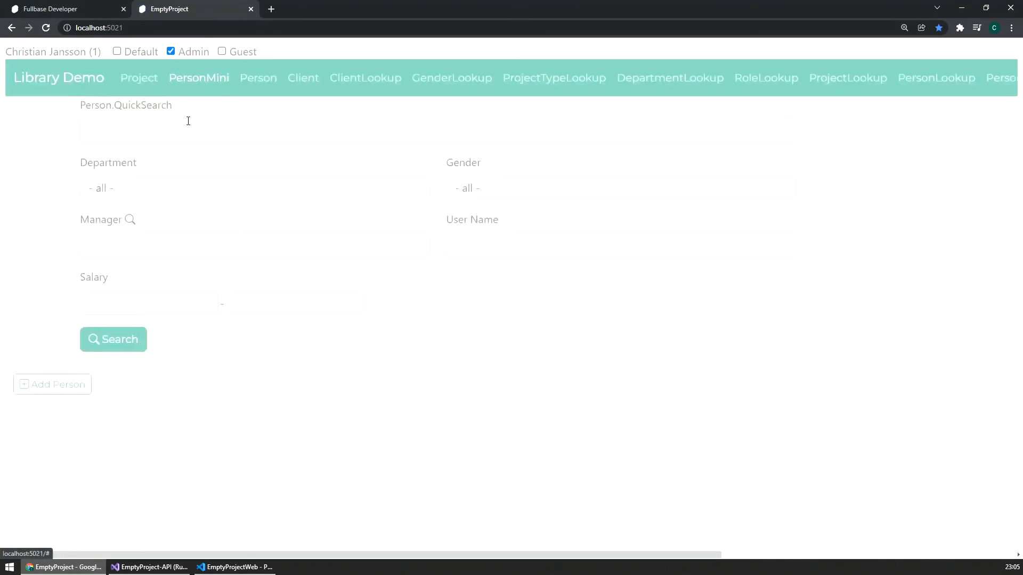
Step: Search PersonMini by User Name using only the first three letters of a person's name
click(495, 234)
text(Ada)
click(114, 346)
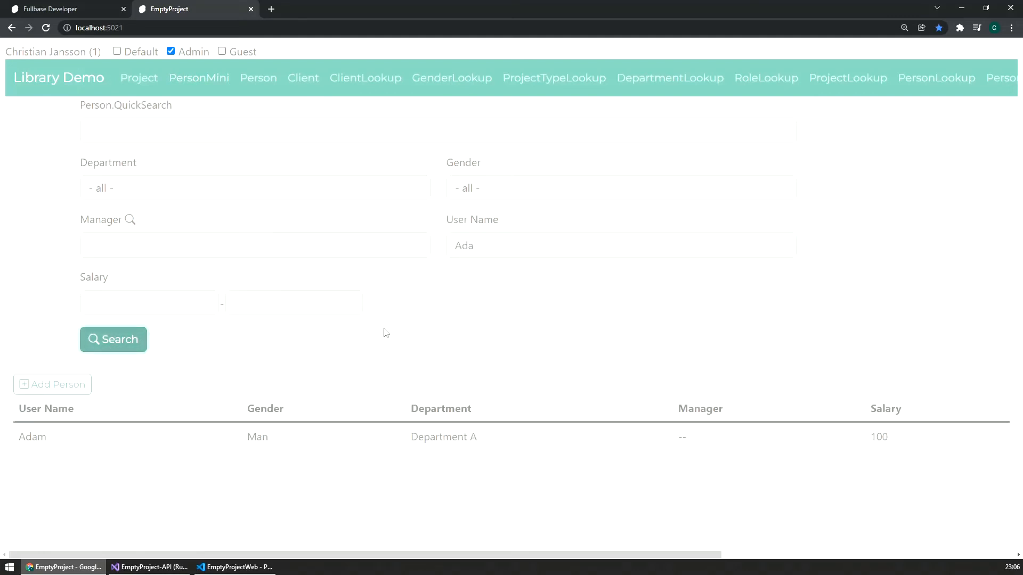
Step: Clear the User Name filter and search for persons with a minimum salary of 90
drag(502, 241, 377, 241)
key(BackSpace)
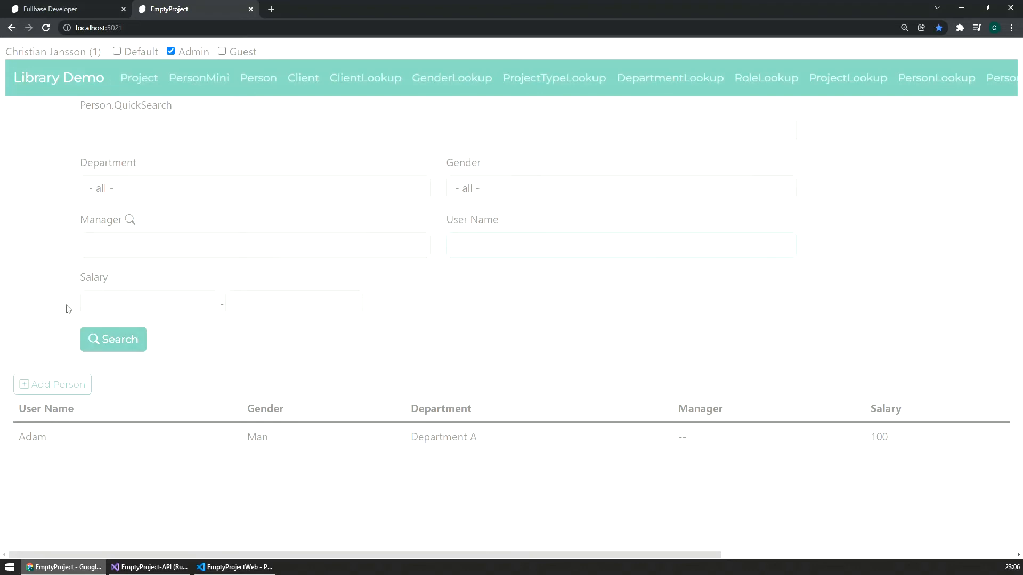
click(108, 303)
text(90)
click(115, 341)
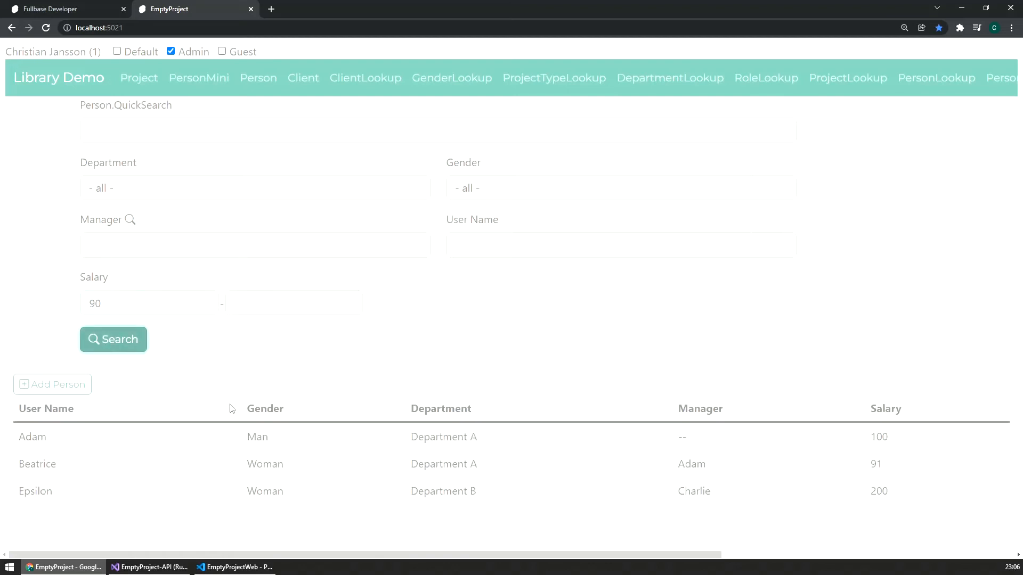
Step: Add an upper salary limit of 100 to the Salary range filter and run the search
click(277, 301)
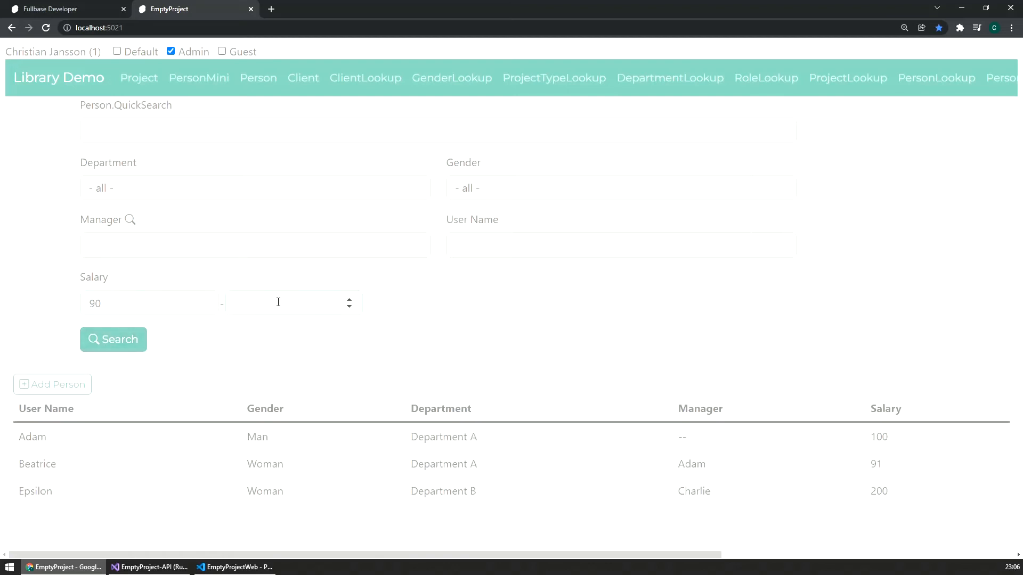
text(100)
click(118, 341)
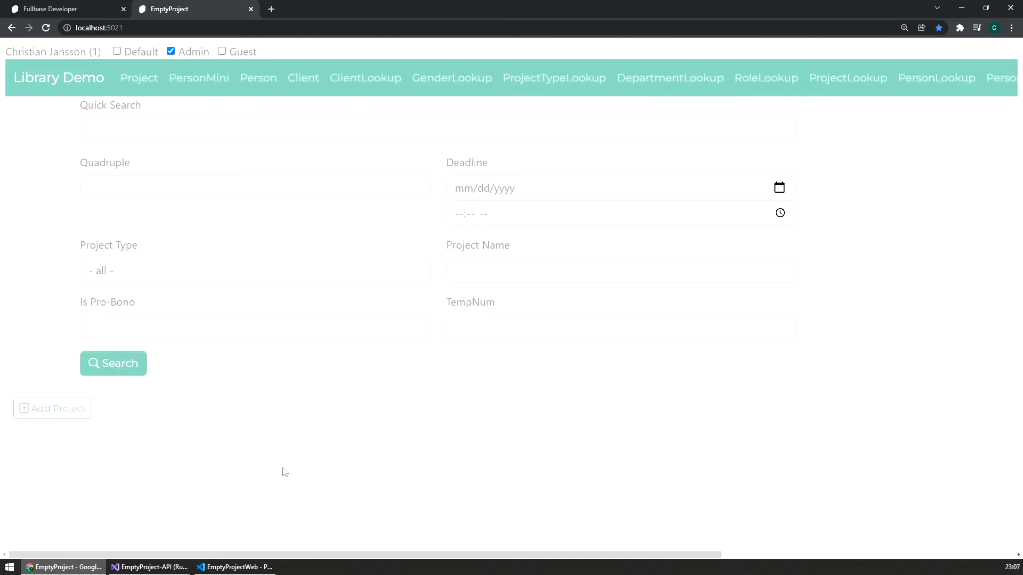
Step: Switch to Visual Studio, open PersonMiniQueries.cs and examine the base Person query with its includes in GetSearch
click(150, 567)
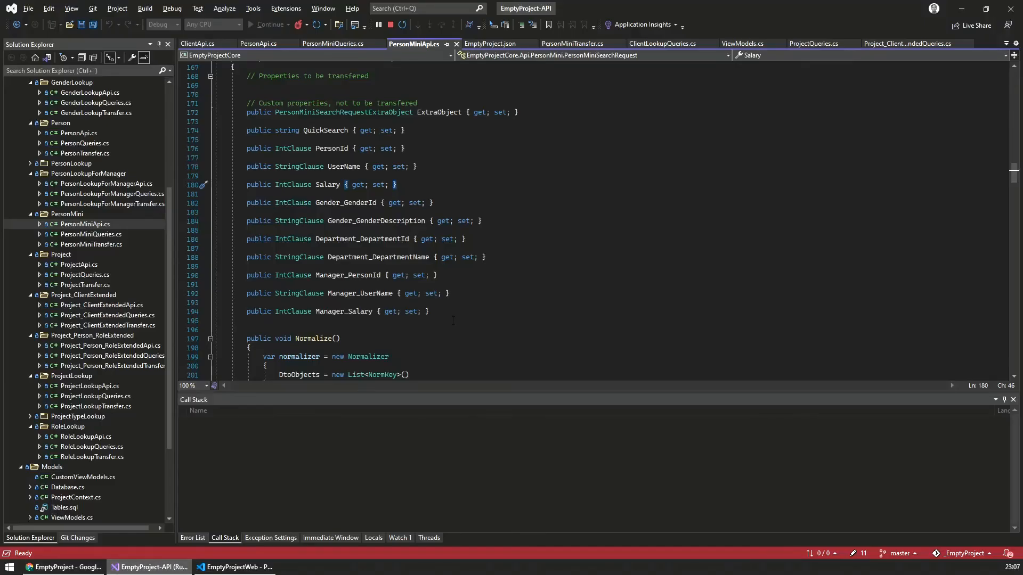
click(511, 267)
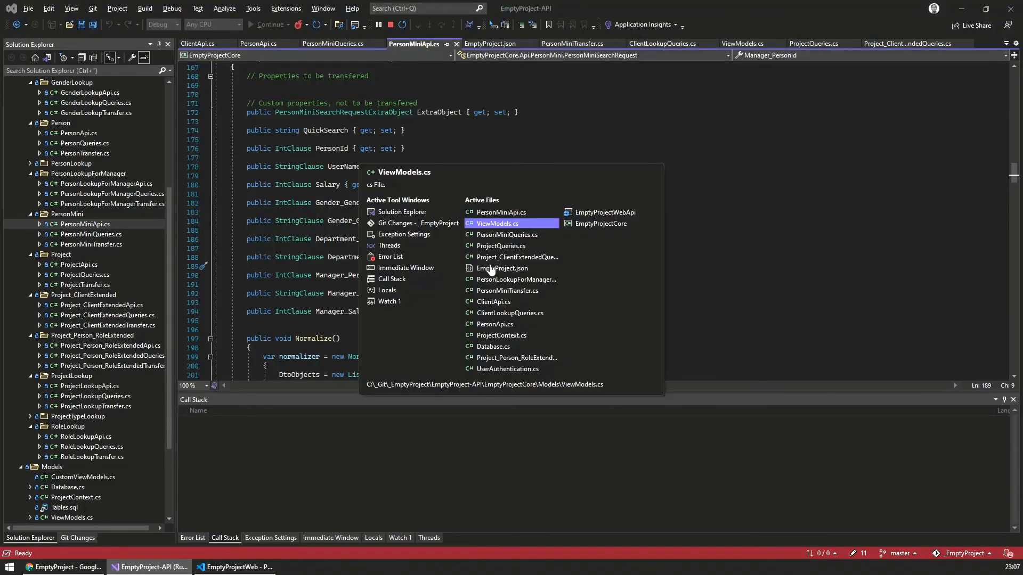
key(ctrl+Tab)
key(ctrl+Tab)
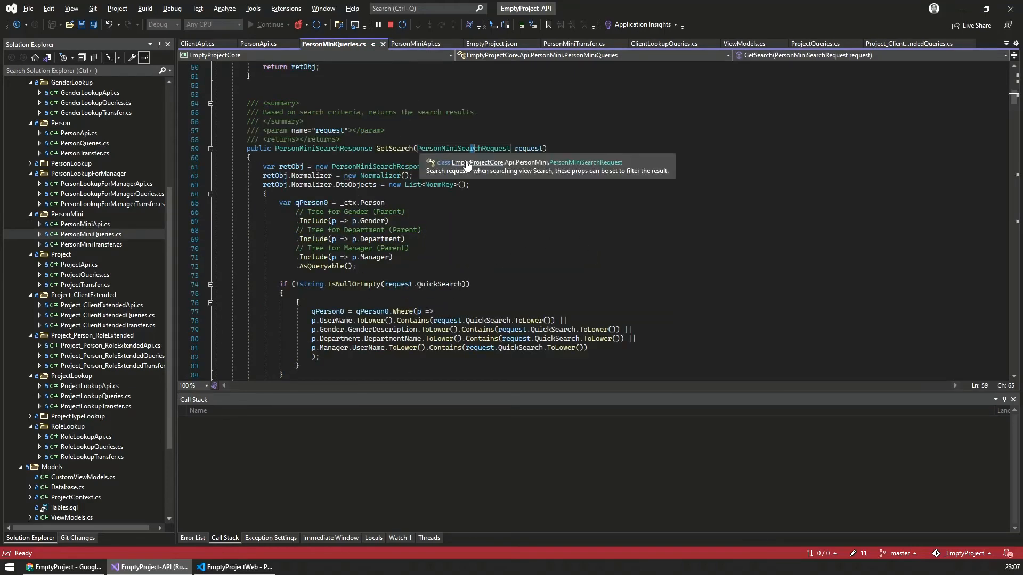
click(473, 203)
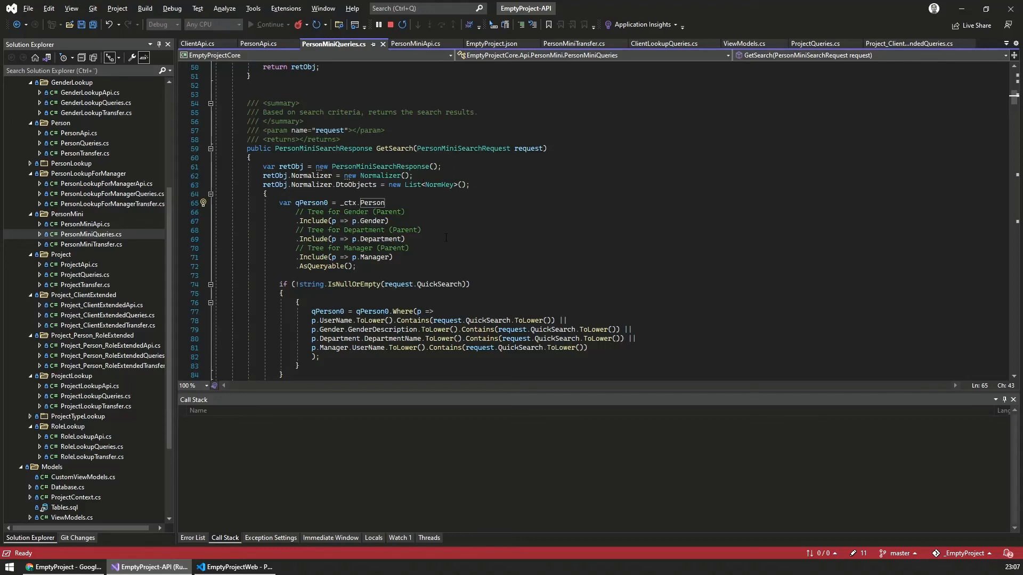
drag(279, 203, 439, 267)
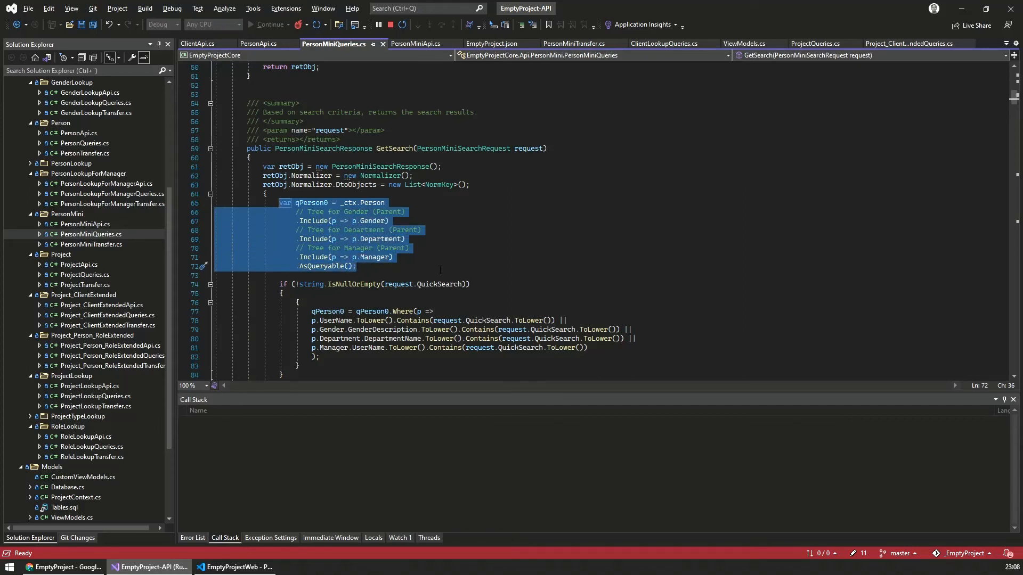
Step: Examine the quick search, User Name, Salary, Department and Manager filter conditions in GetSearch, through to the custom code placeholder
scroll(445, 272, down, 3)
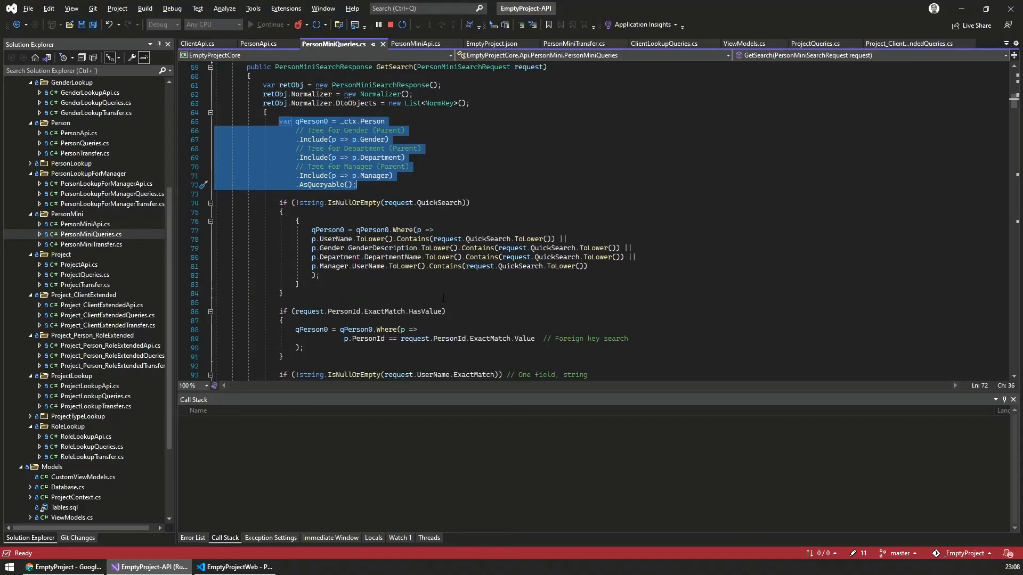
scroll(318, 313, down, 2)
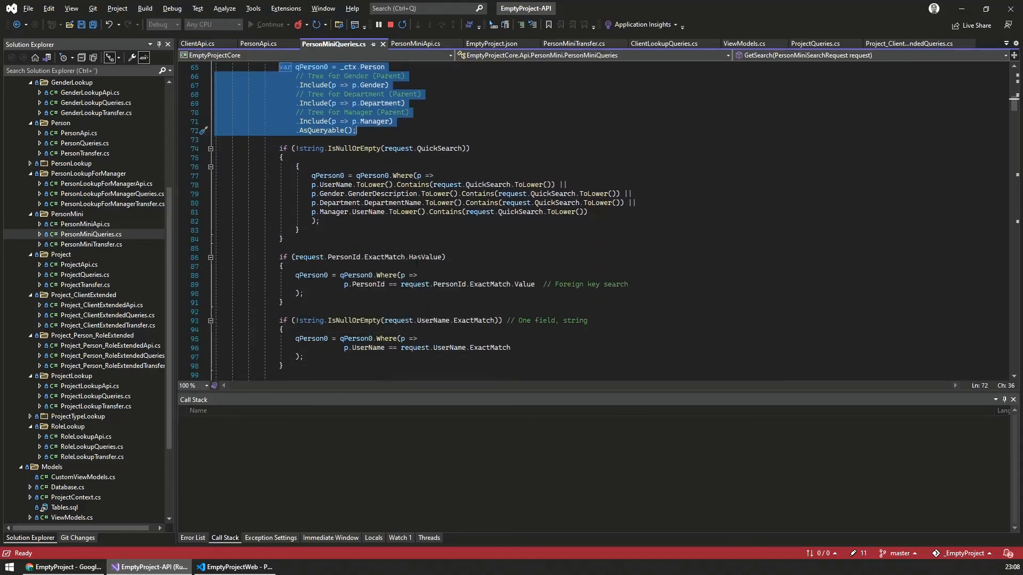
scroll(338, 267, down, 3)
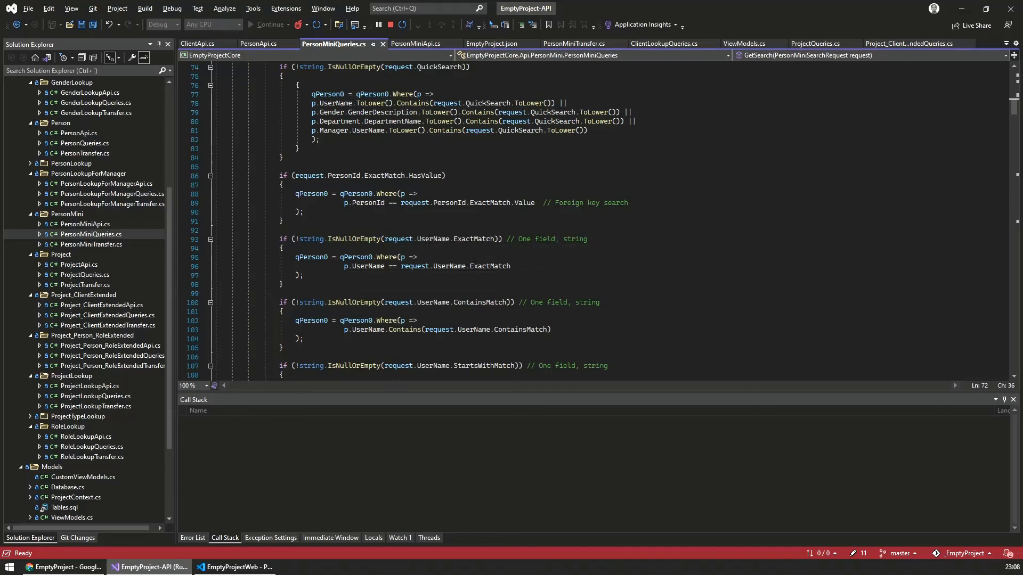
scroll(493, 269, down, 3)
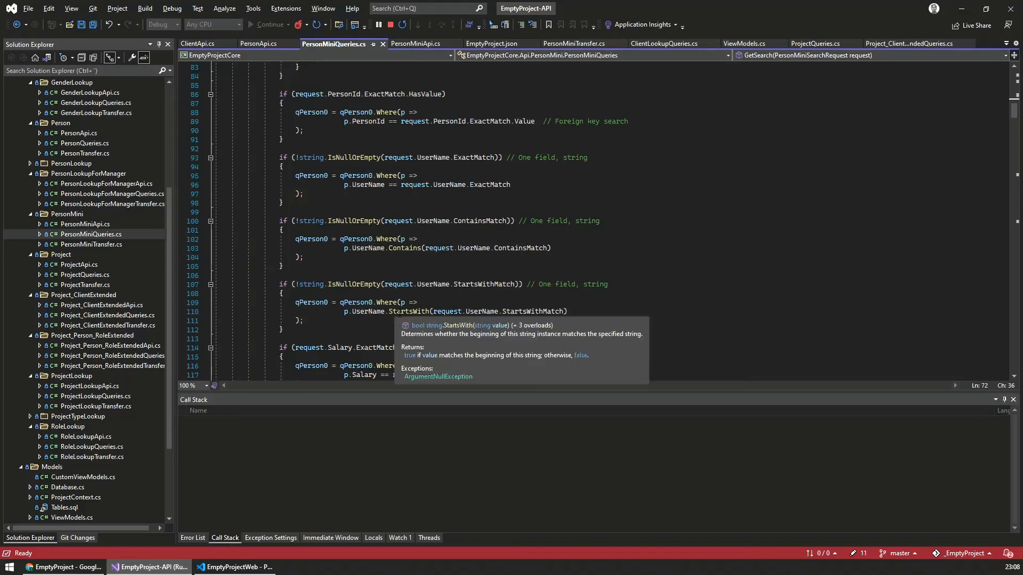
scroll(576, 315, down, 4)
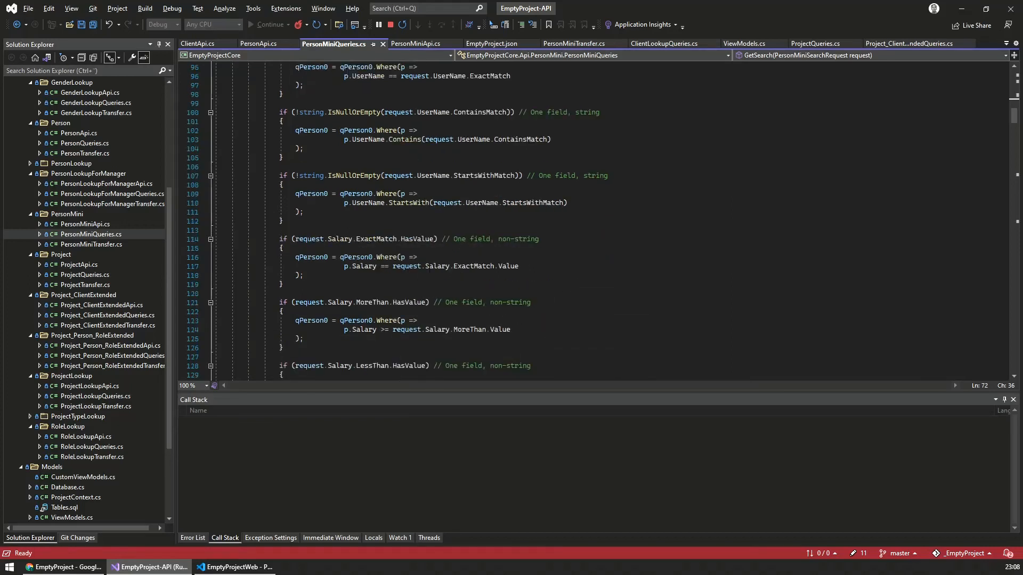
scroll(466, 323, down, 3)
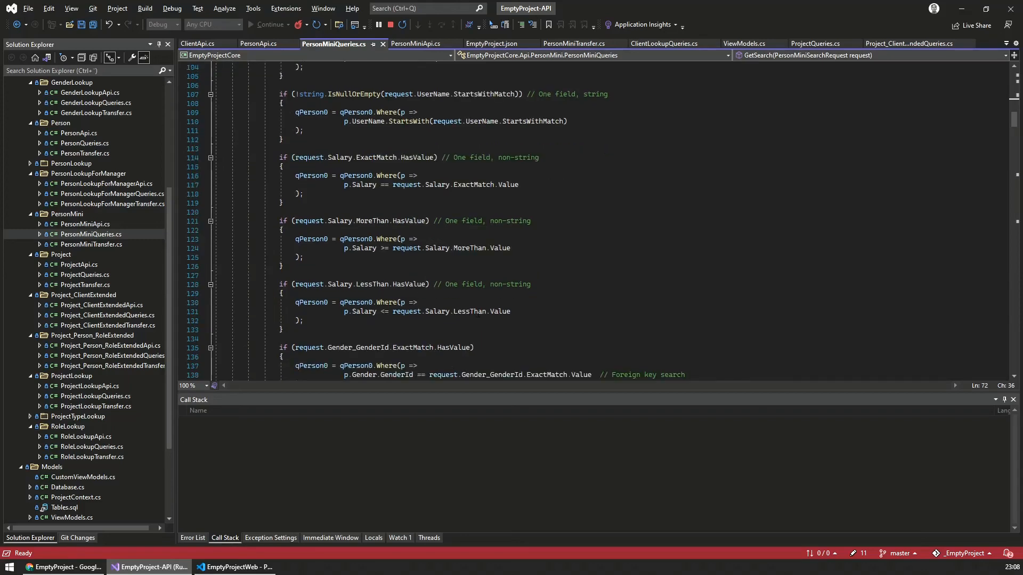
scroll(475, 323, down, 20)
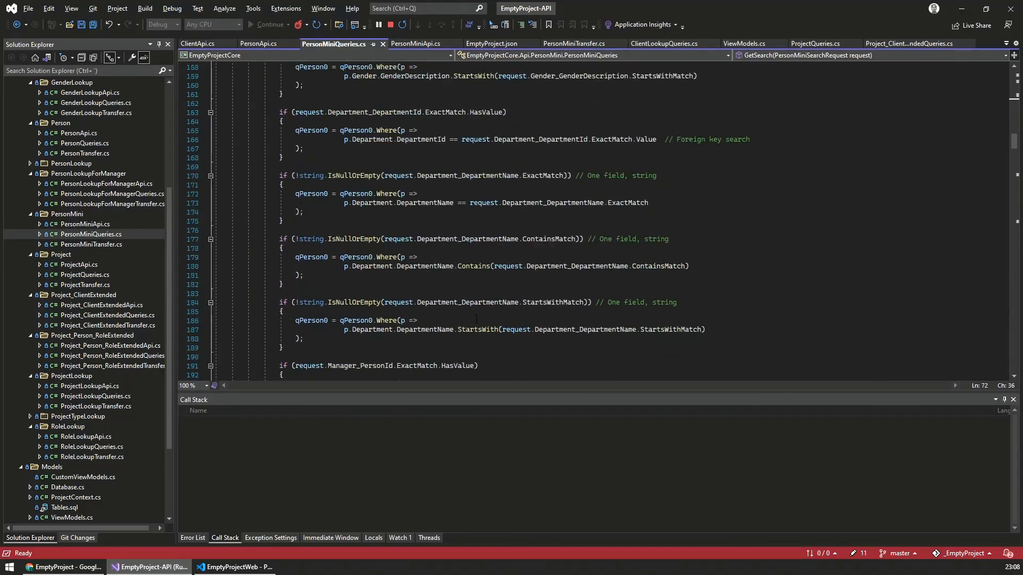
scroll(473, 326, up, 1)
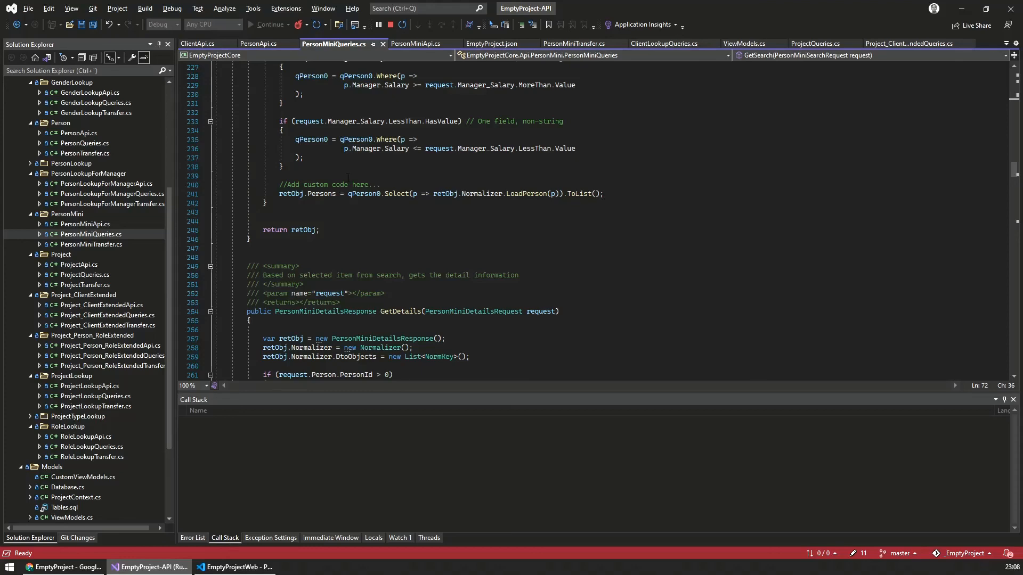
Step: Switch to Visual Studio Code, open PersonMiniFilter.svelte and examine the User Name and Salary filter inputs with their searchRequest bindings
click(235, 567)
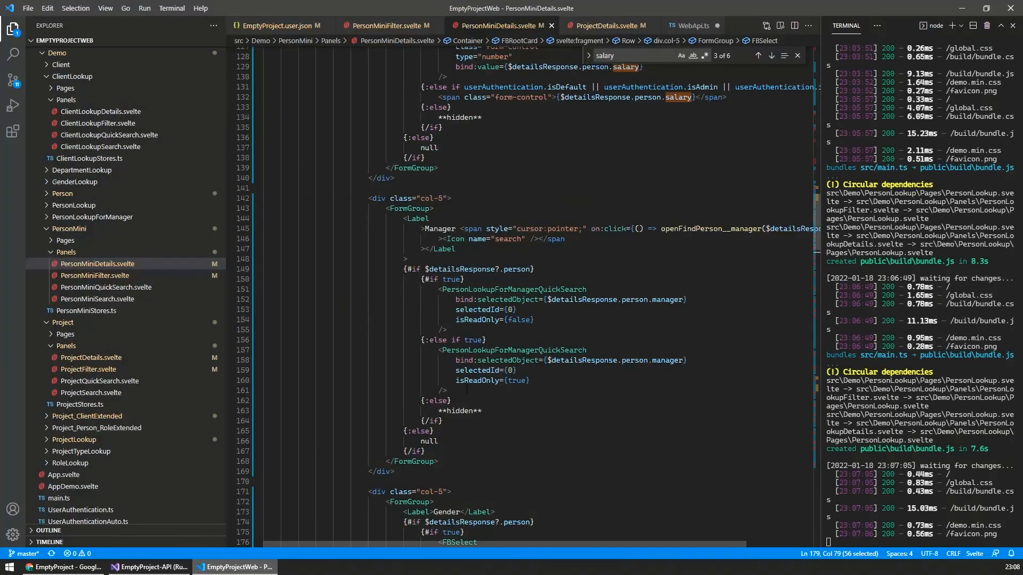
click(101, 276)
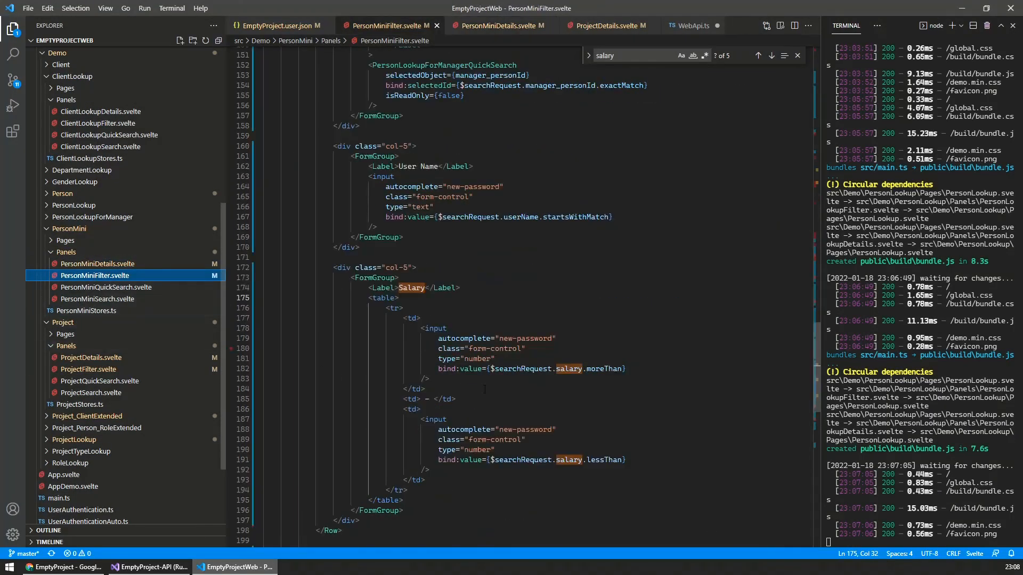
scroll(634, 362, up, 3)
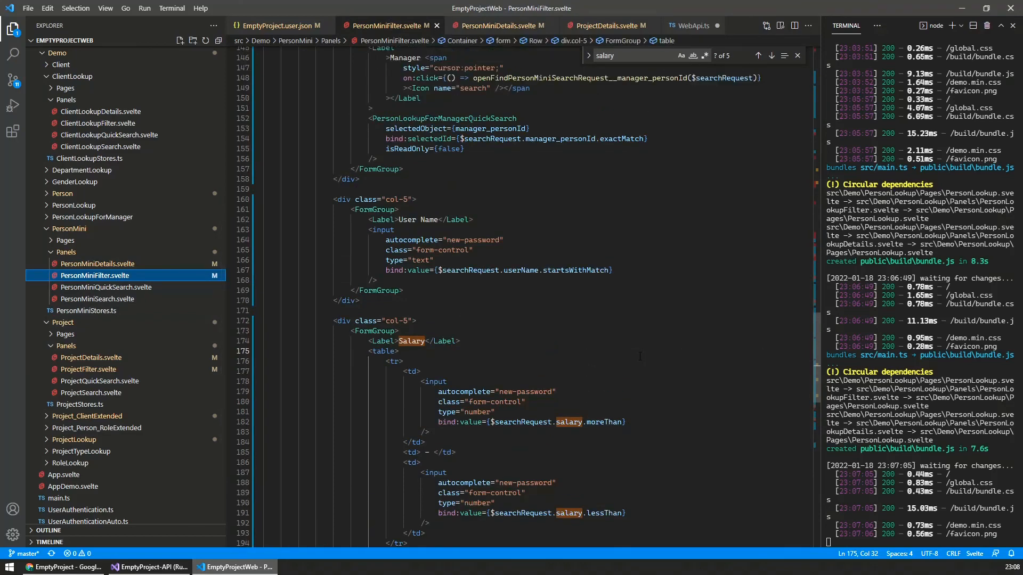
scroll(636, 363, up, 4)
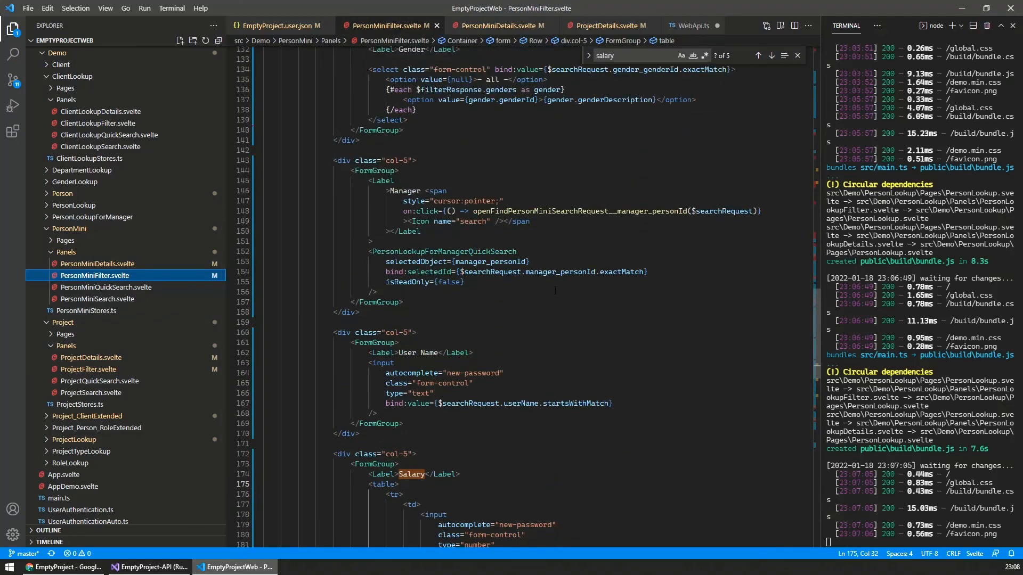
scroll(549, 303, down, 3)
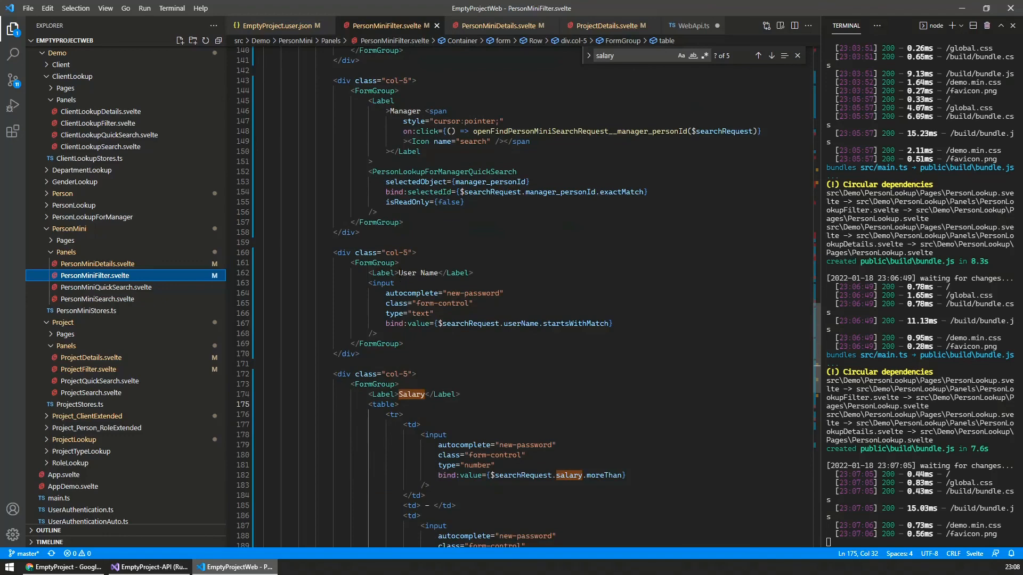
drag(398, 273, 438, 273)
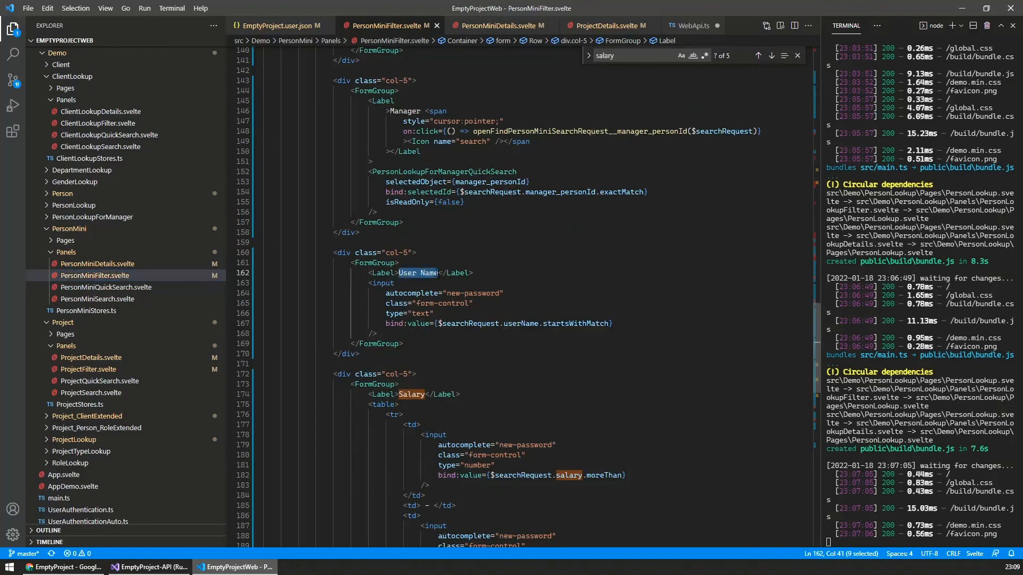
scroll(522, 299, down, 3)
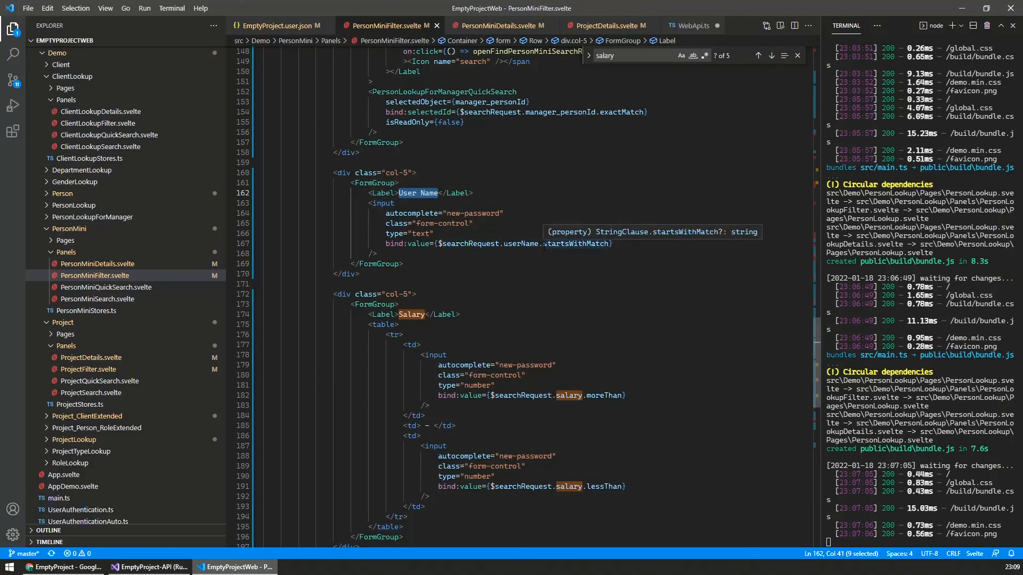
scroll(488, 264, down, 2)
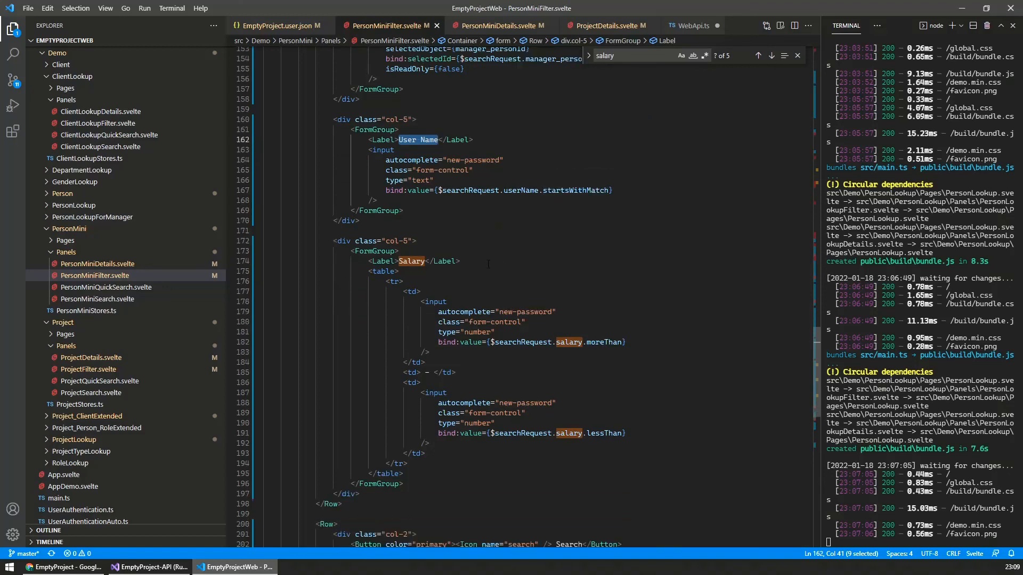
scroll(488, 264, down, 3)
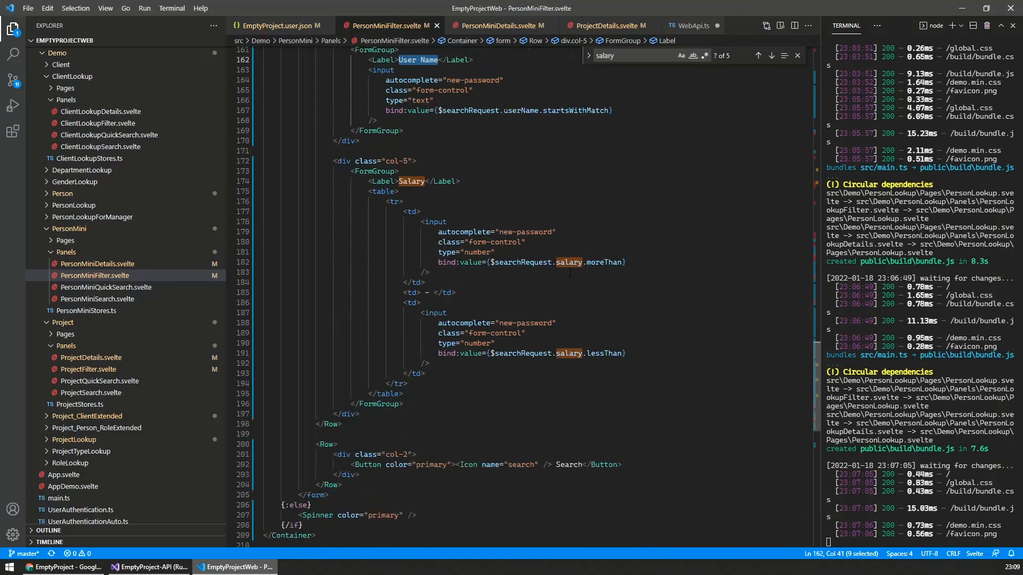
click(628, 333)
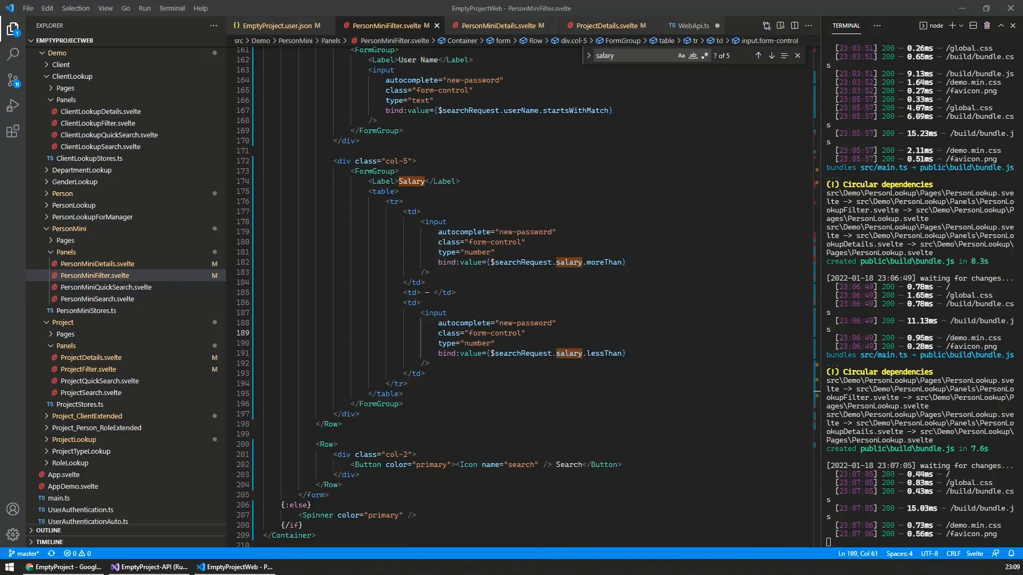